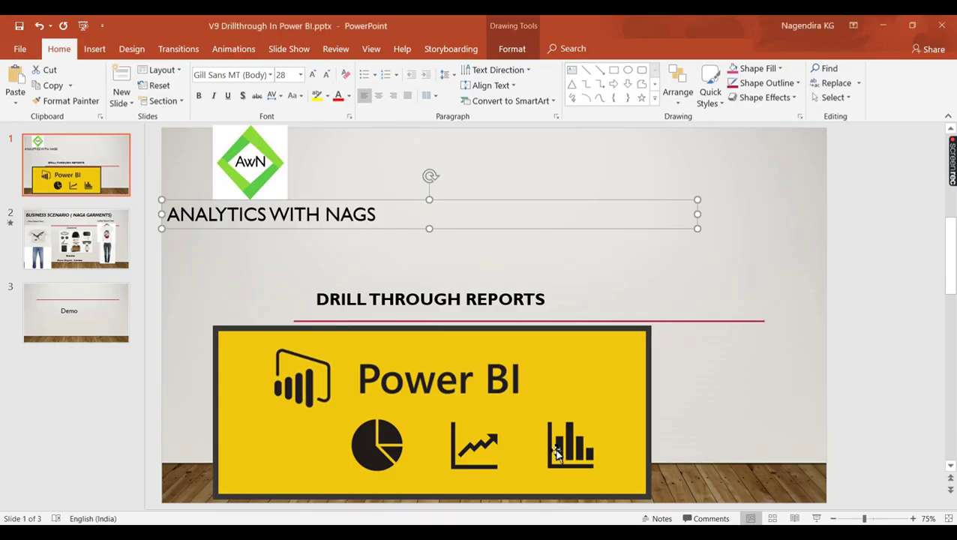
# Switch from the PowerPoint title slide to the Salesdata.xlsx Data sheet in Excel.
pyautogui.hotkey('alt', 'Tab')
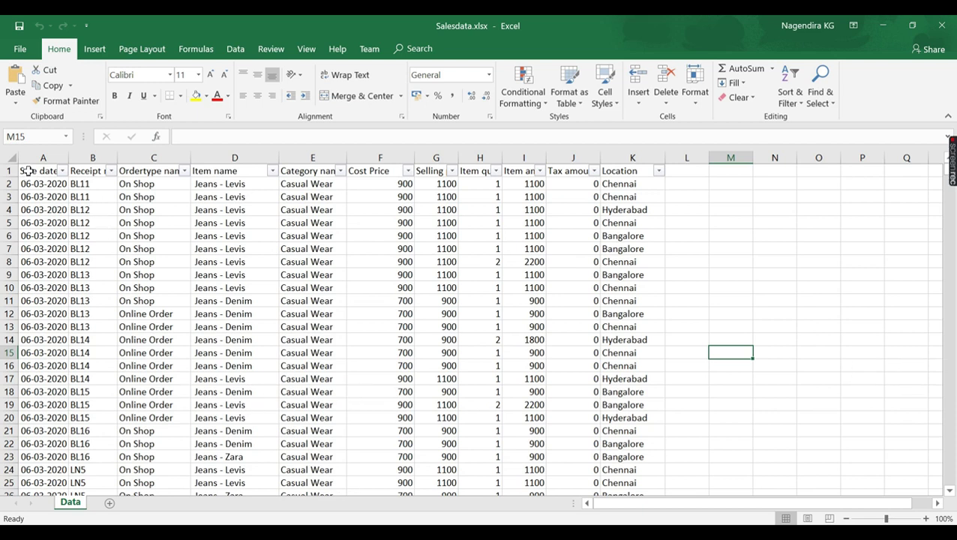
# Create a PivotTable on a new sheet from the full A1:K sales data range.
pyautogui.moveTo(27, 171); pyautogui.dragTo(613, 191)
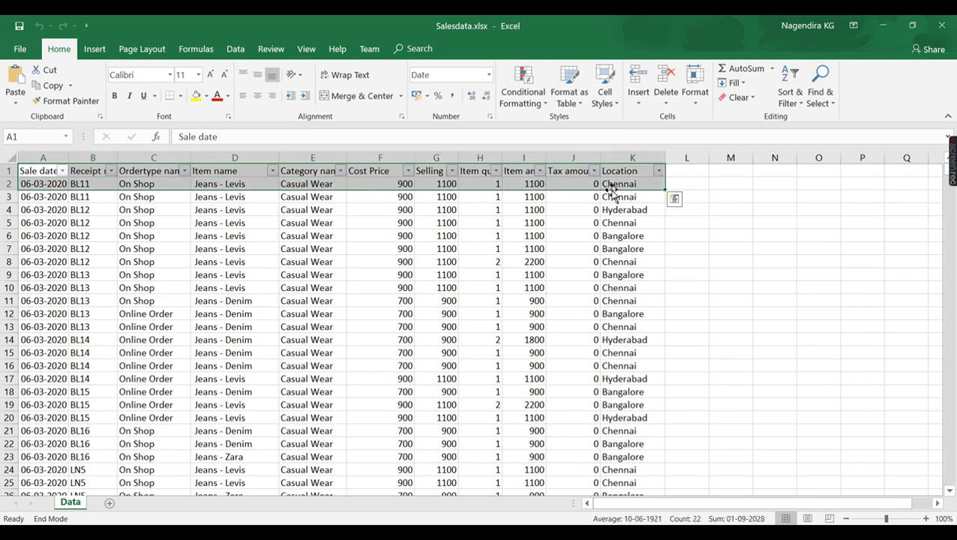
pyautogui.hotkey('ctrl', 'shift', 'Down')
pyautogui.click(95, 49)
pyautogui.click(31, 88)
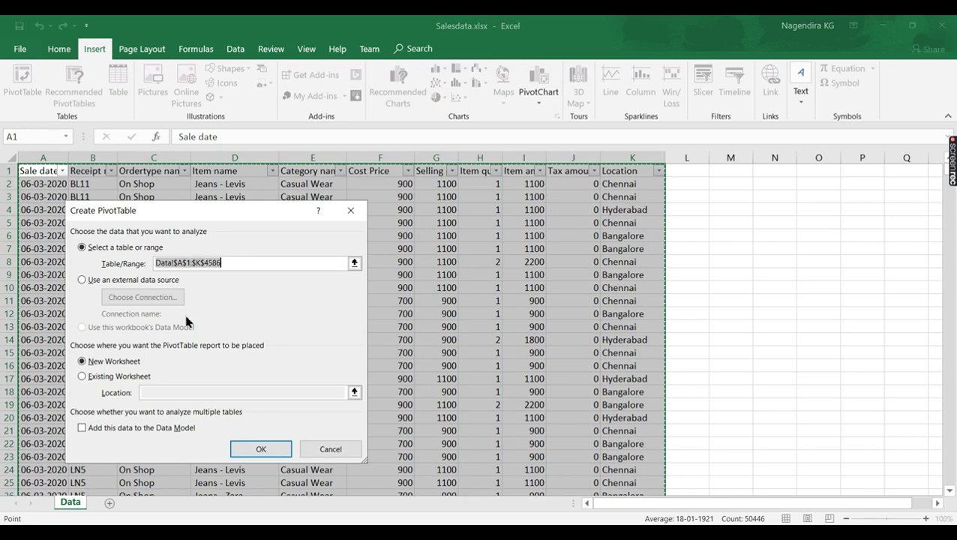
pyautogui.click(259, 449)
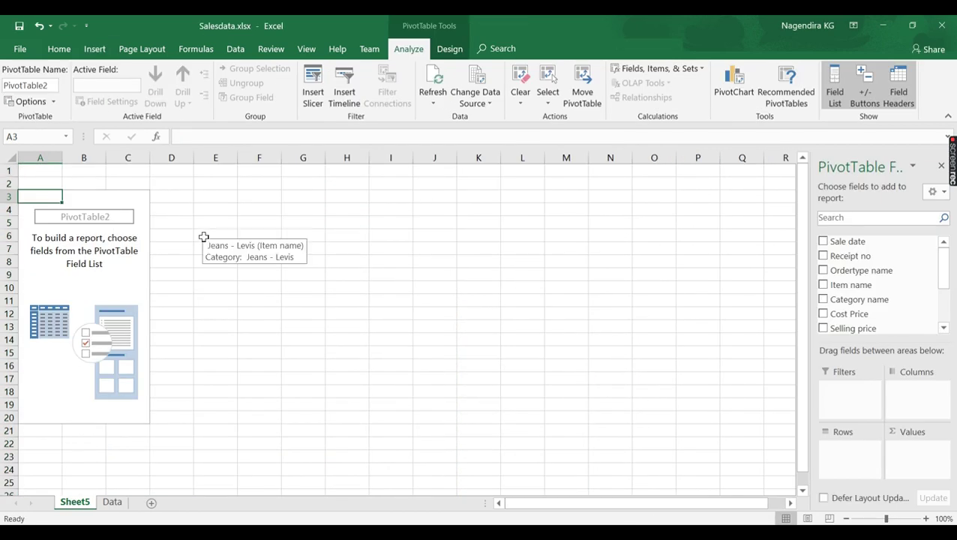
# Sum Item amount in the pivot values, grouped by Sale date in the rows.
pyautogui.click(104, 250)
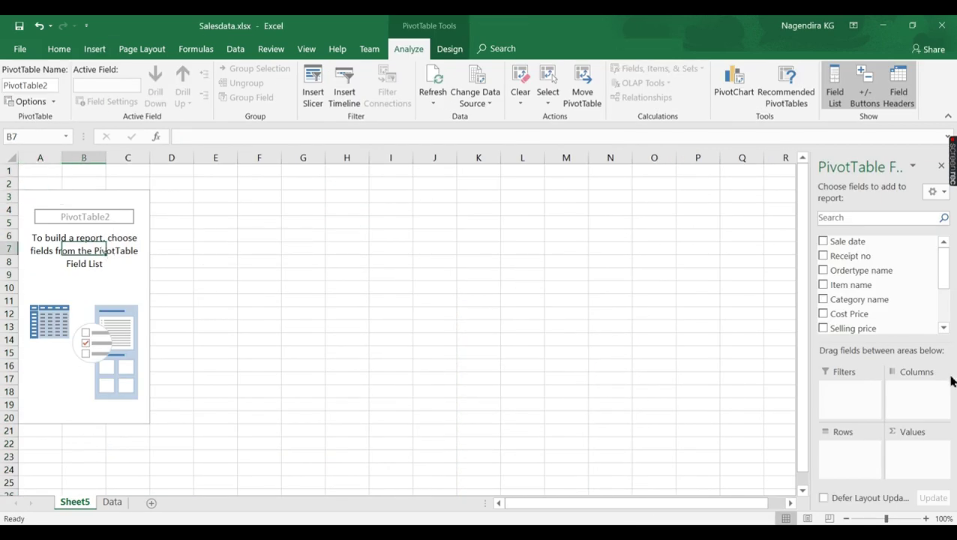
pyautogui.click(946, 300)
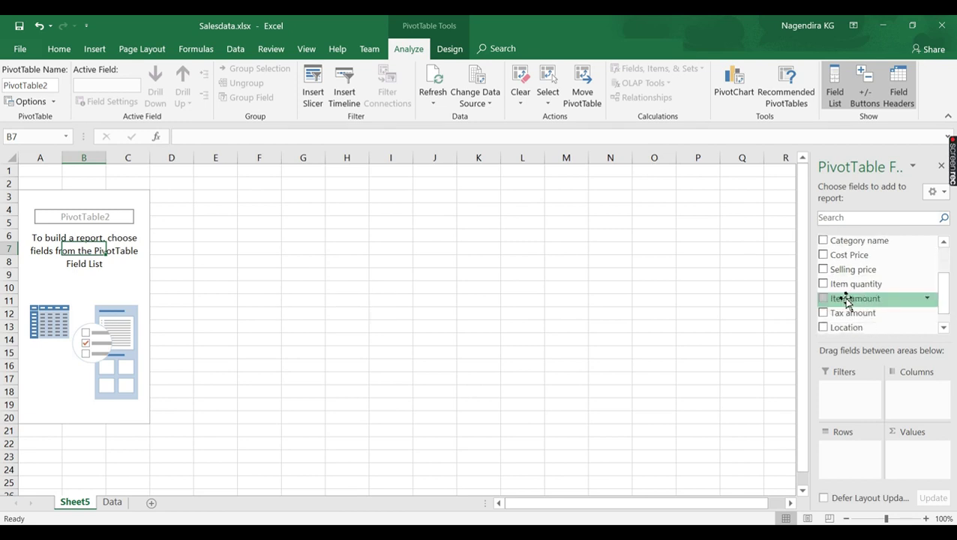
pyautogui.click(824, 300)
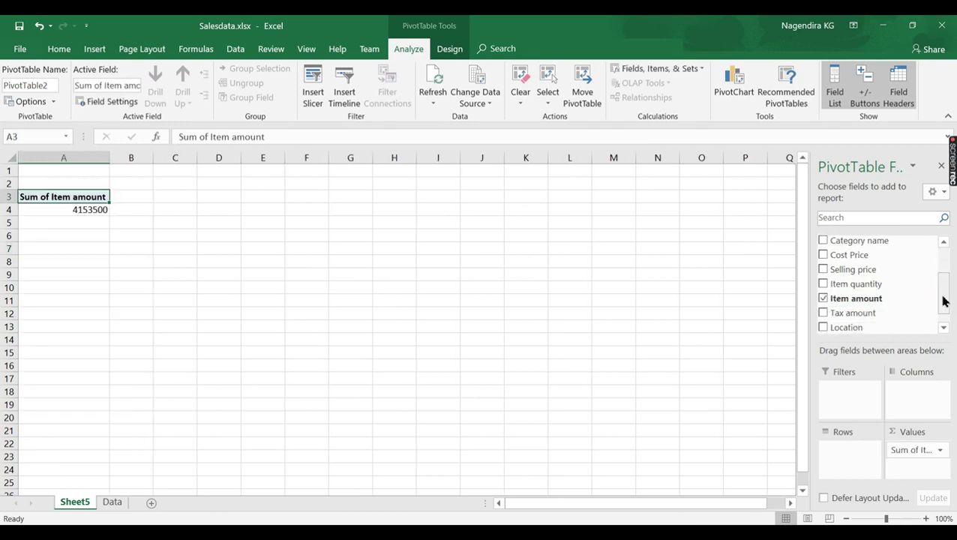
pyautogui.scroll(2, 943, 285)
pyautogui.scroll(-2, 941, 278)
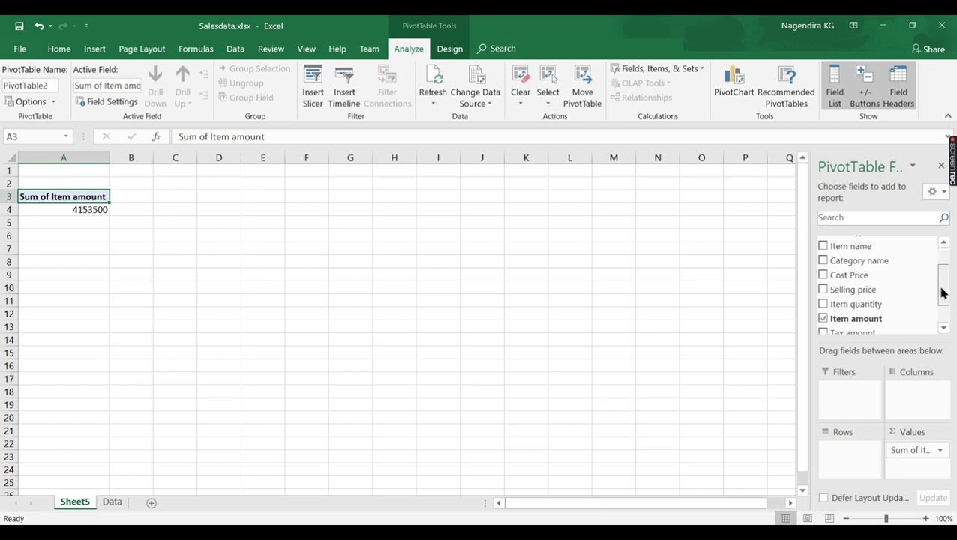
pyautogui.scroll(2, 937, 289)
pyautogui.click(824, 242)
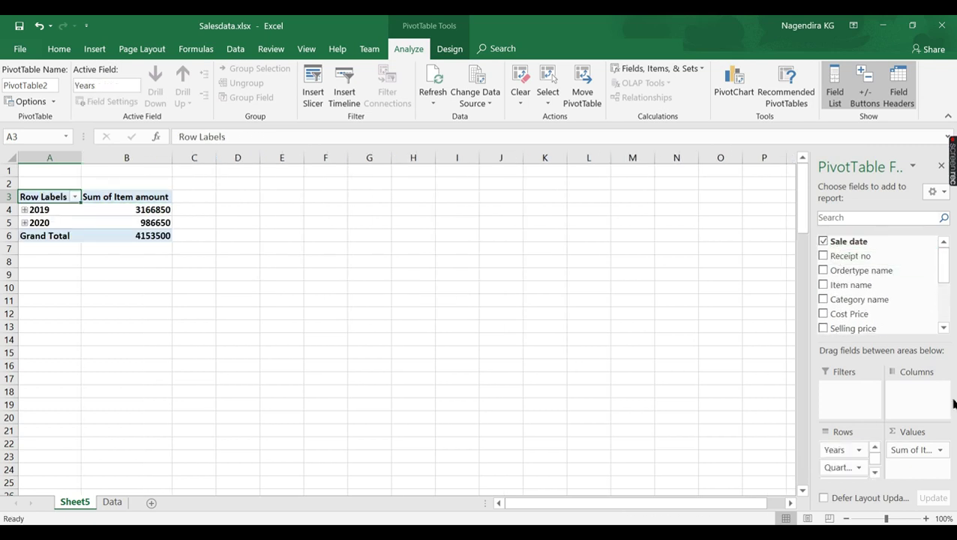
pyautogui.moveTo(949, 246)
pyautogui.mouseDown()
pyautogui.moveTo(947, 305)
pyautogui.moveTo(946, 244)
pyautogui.mouseUp()
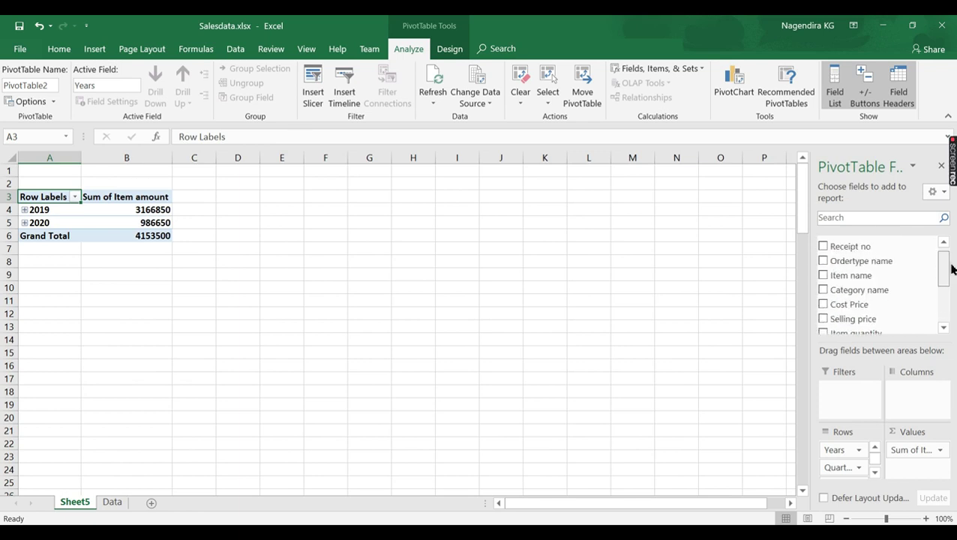
# Put Ordertype name in the pivot columns and select the 2020 Online Order total 65950.
pyautogui.click(824, 261)
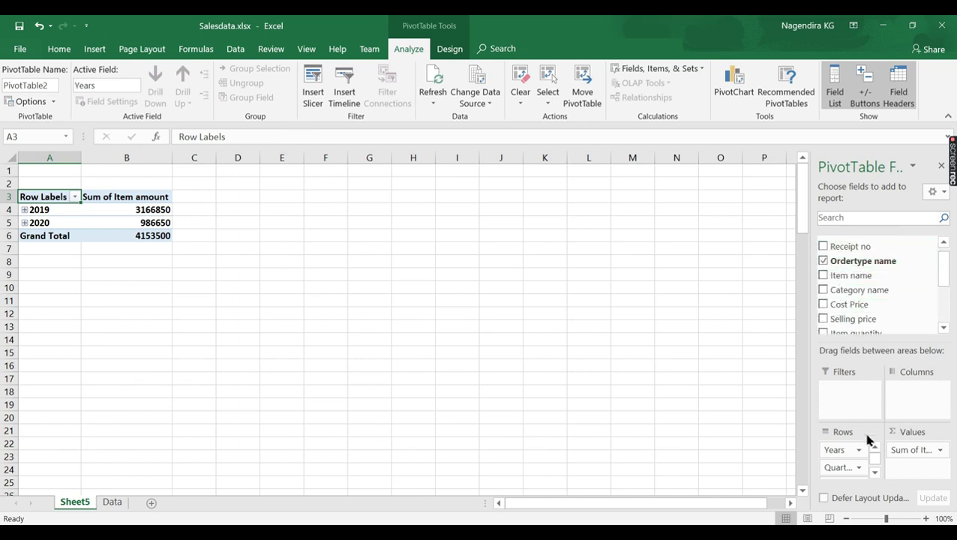
pyautogui.scroll(-1, 877, 456)
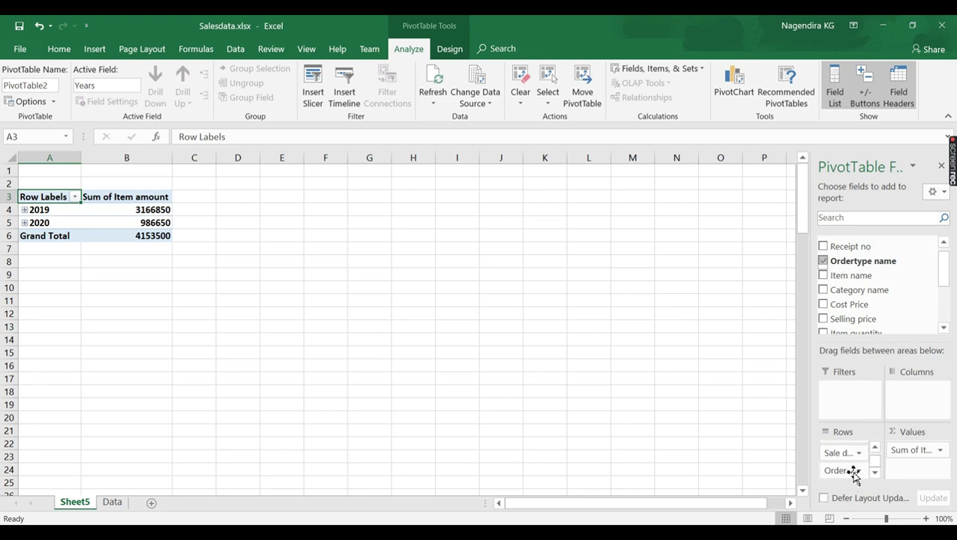
pyautogui.moveTo(852, 474); pyautogui.dragTo(912, 406)
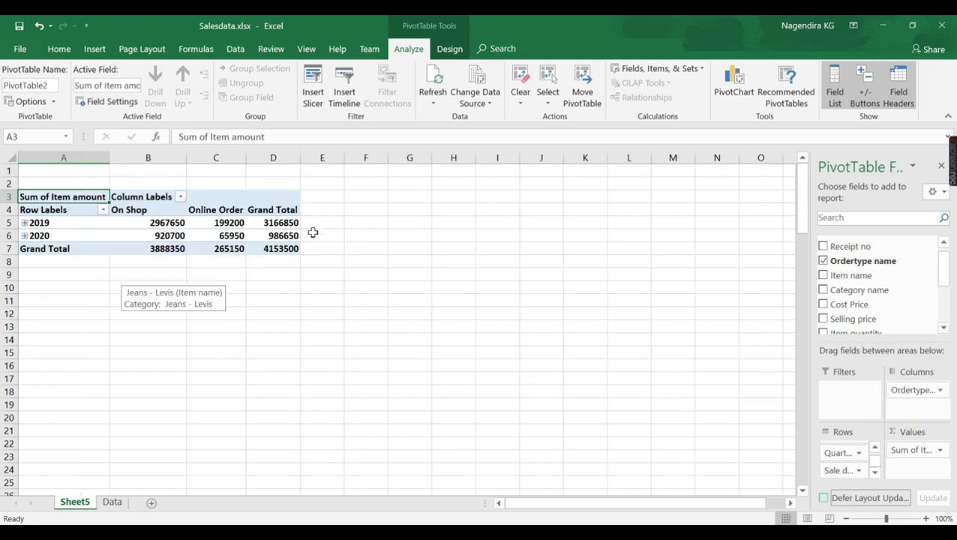
pyautogui.click(231, 236)
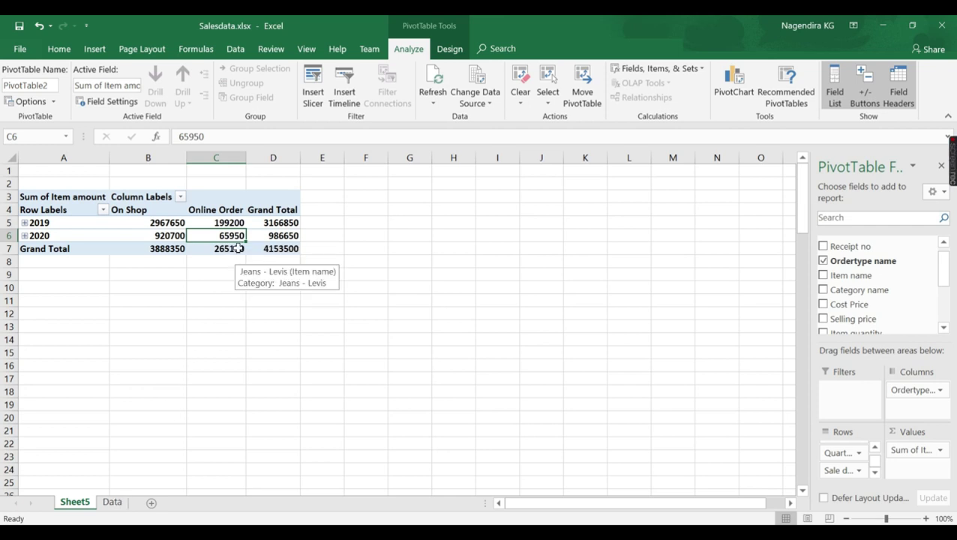
# Drill into the 65950 total to list its records on Sheet6 and select the Item amount column.
pyautogui.doubleClick(229, 235)
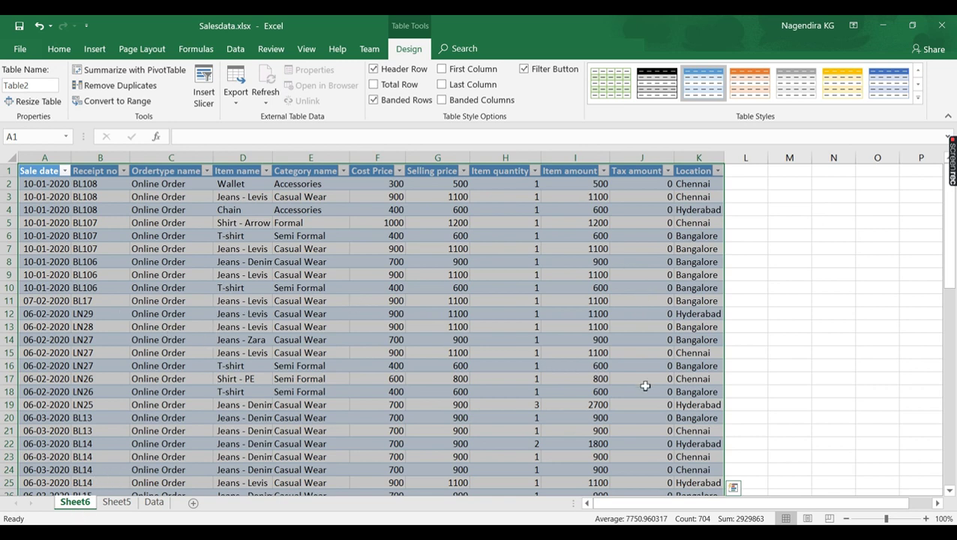
pyautogui.click(592, 322)
pyautogui.click(593, 157)
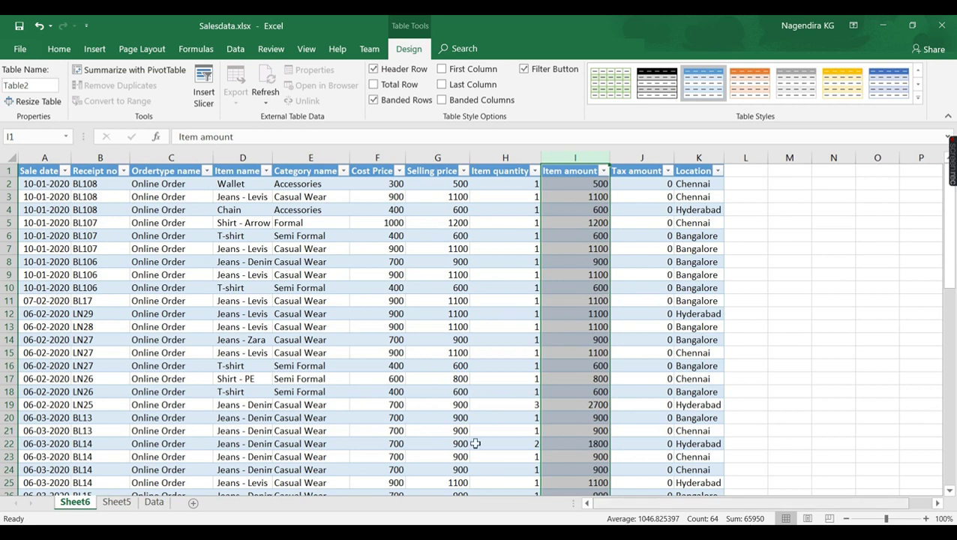
# Compare the Sheet5 pivot with the Sheet6 detail records, then return to the Power BI dashboard.
pyautogui.click(108, 506)
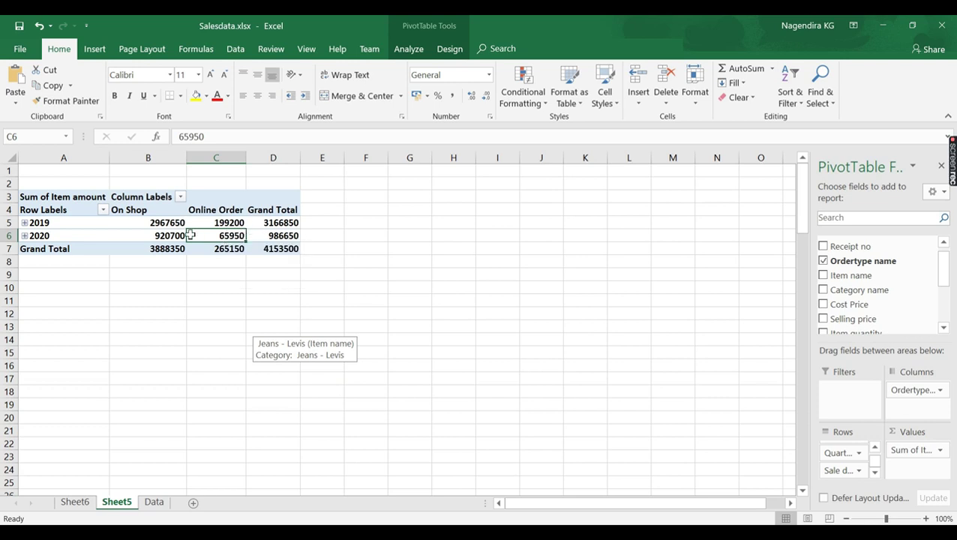
pyautogui.click(74, 502)
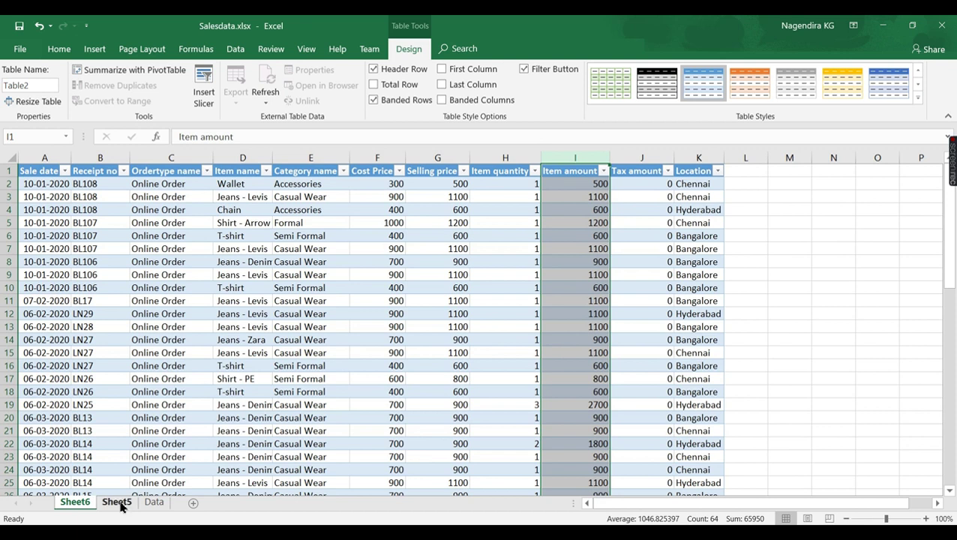
pyautogui.click(120, 502)
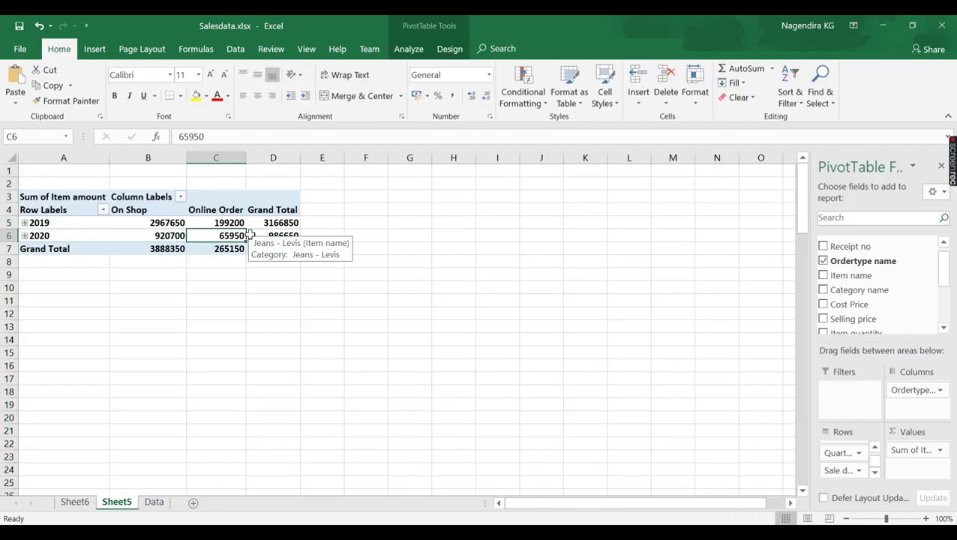
pyautogui.click(76, 507)
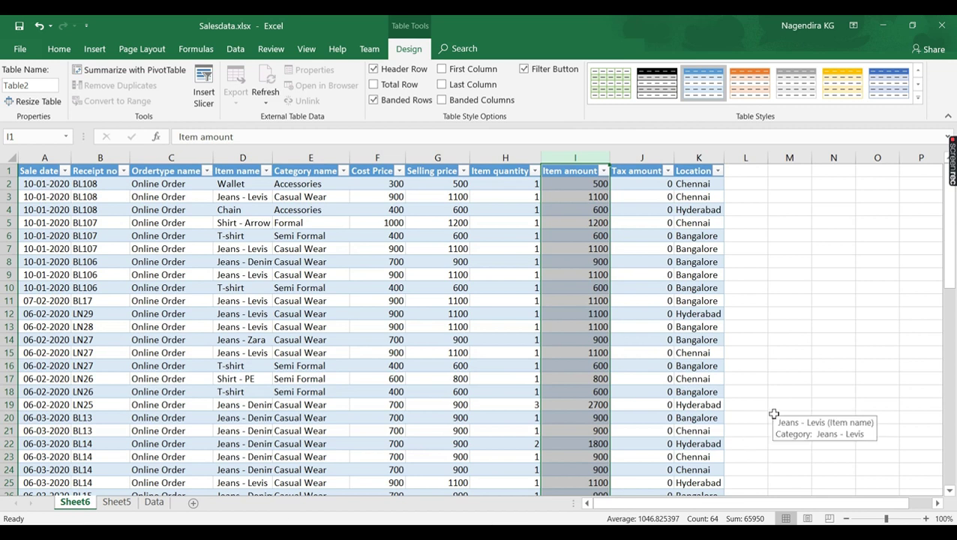
pyautogui.hotkey('alt', 'Tab')
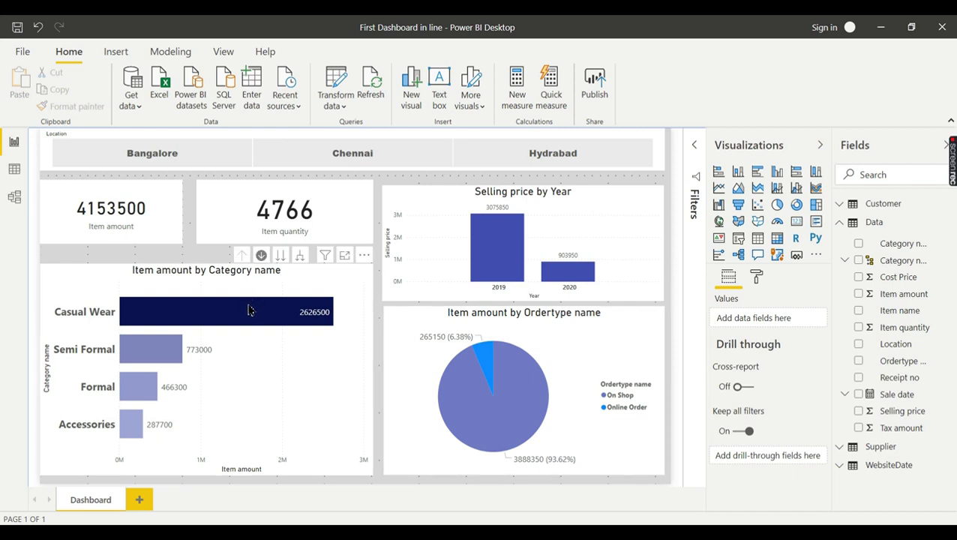
# Drill Casual Wear down to item names and back up, then add a blank Page 1.
pyautogui.moveTo(250, 310)
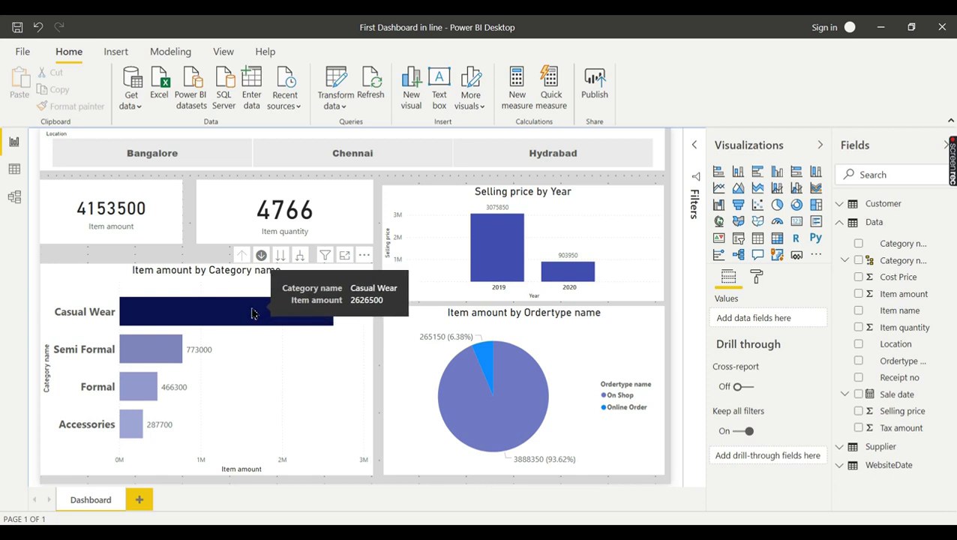
pyautogui.click(252, 313)
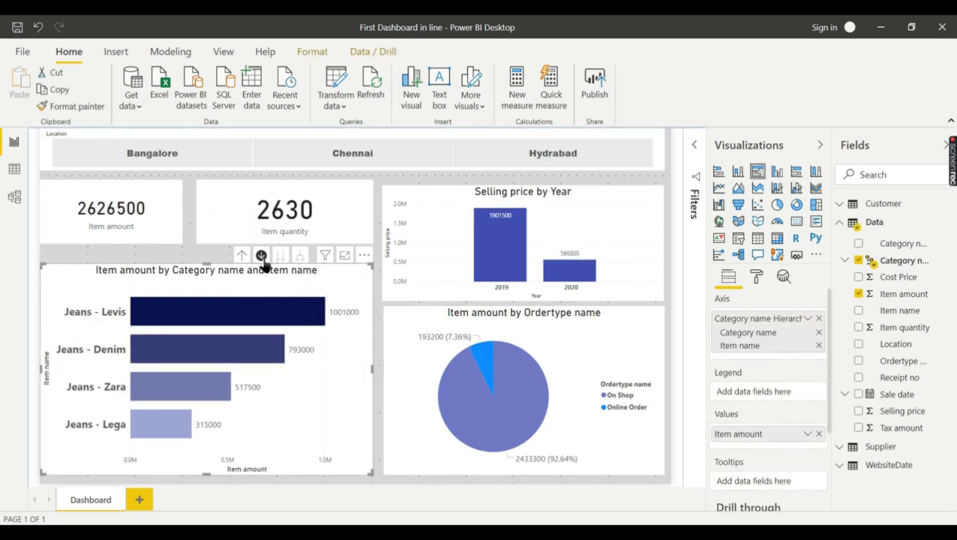
pyautogui.click(242, 256)
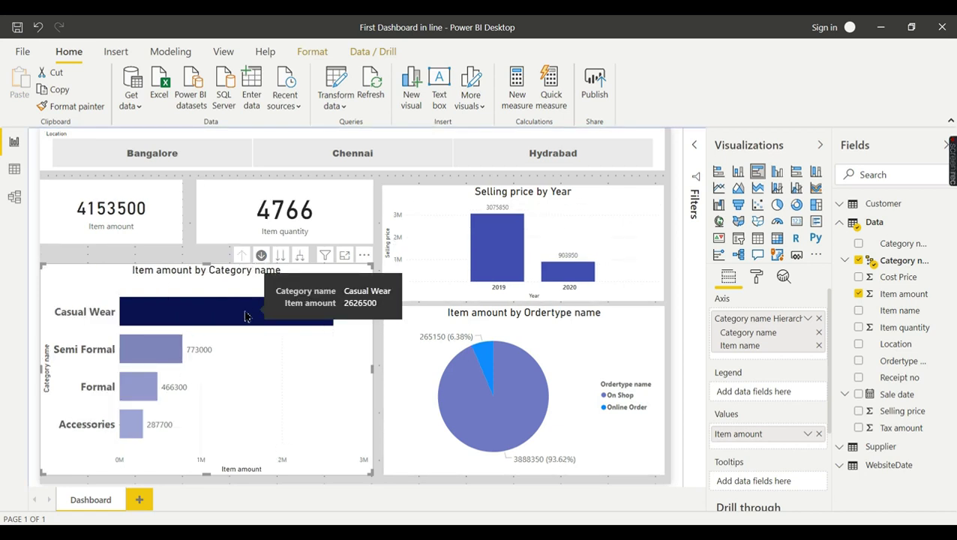
pyautogui.rightClick(244, 315)
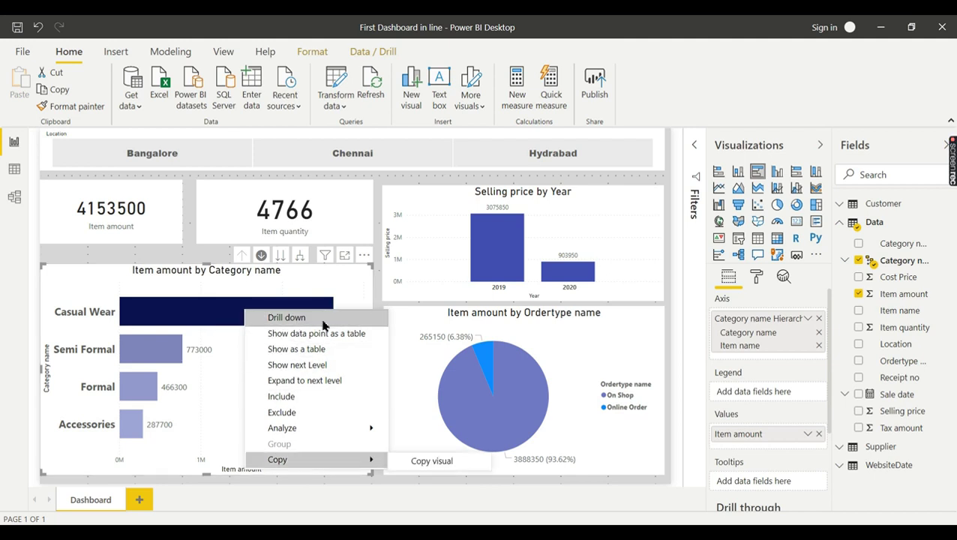
pyautogui.click(215, 413)
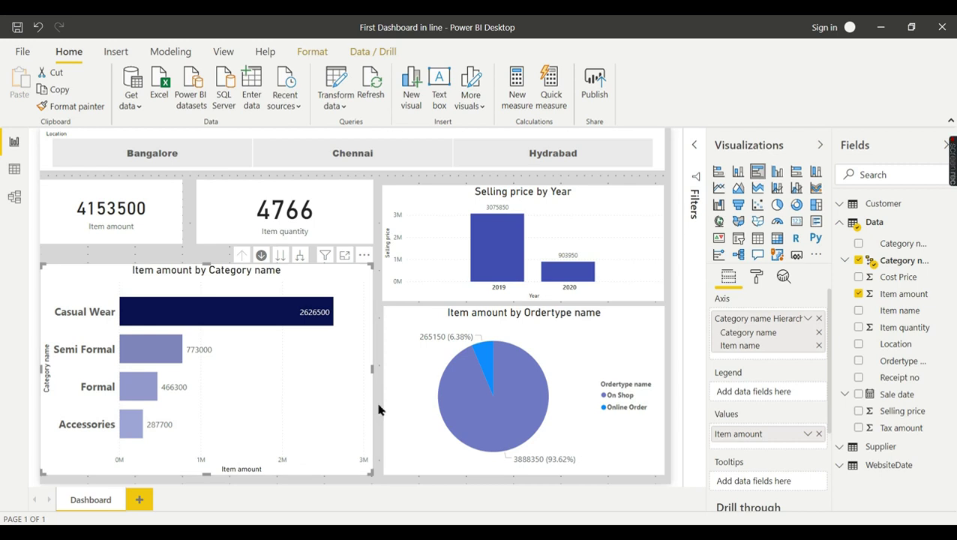
pyautogui.click(140, 501)
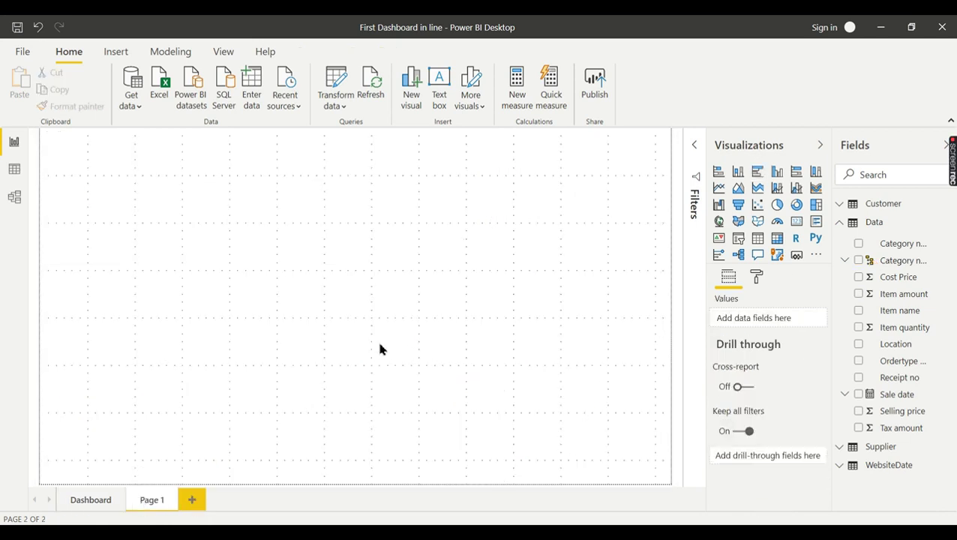
# Insert a Table visual and enlarge it to fill most of the Page 1 canvas.
pyautogui.click(757, 238)
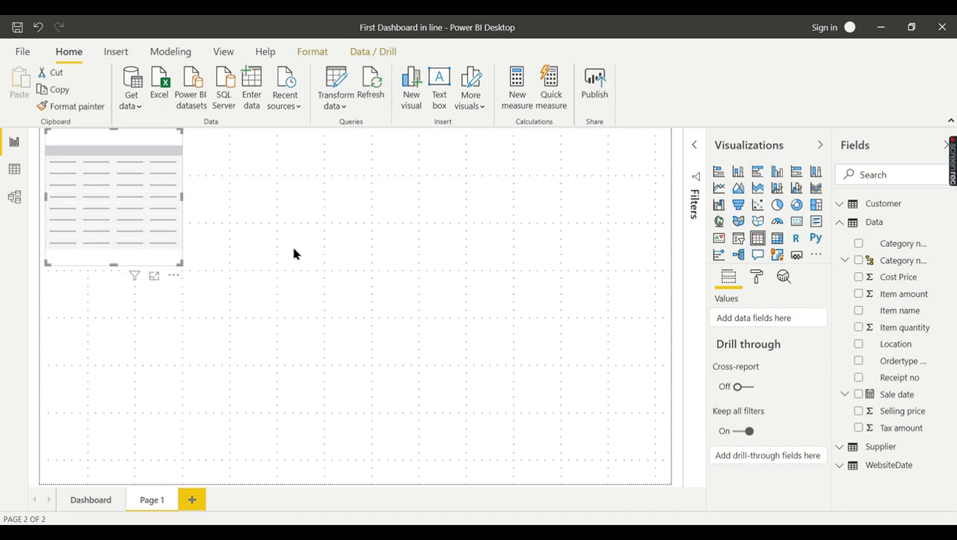
pyautogui.moveTo(140, 141); pyautogui.dragTo(124, 212)
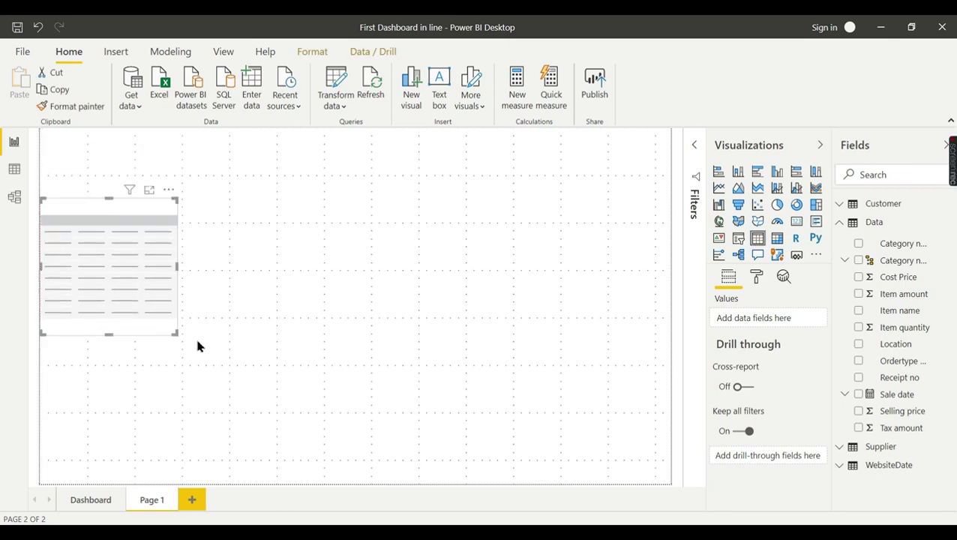
pyautogui.moveTo(177, 333); pyautogui.dragTo(665, 481)
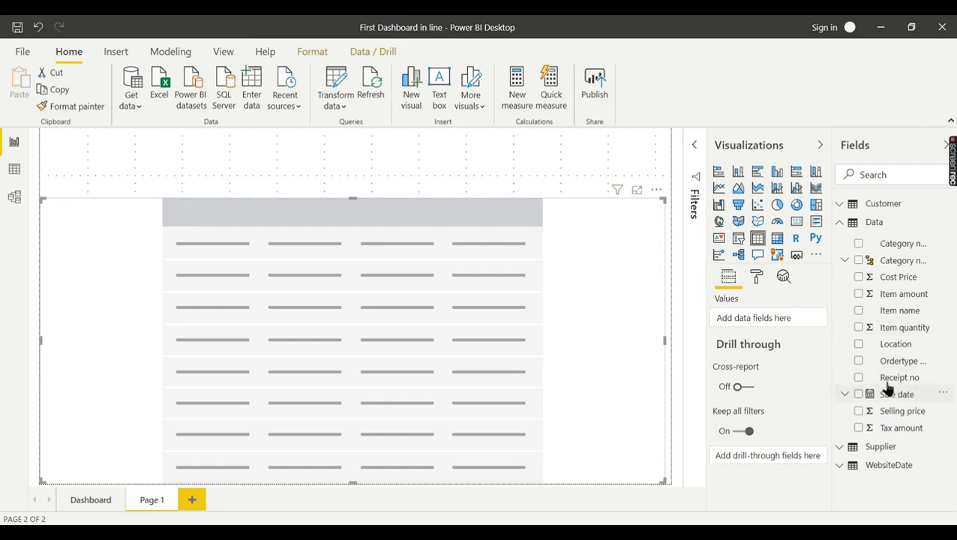
# Add Receipt no, Ordertype, Category, plain Sale date, Item name, Location and Item amount columns.
pyautogui.click(859, 377)
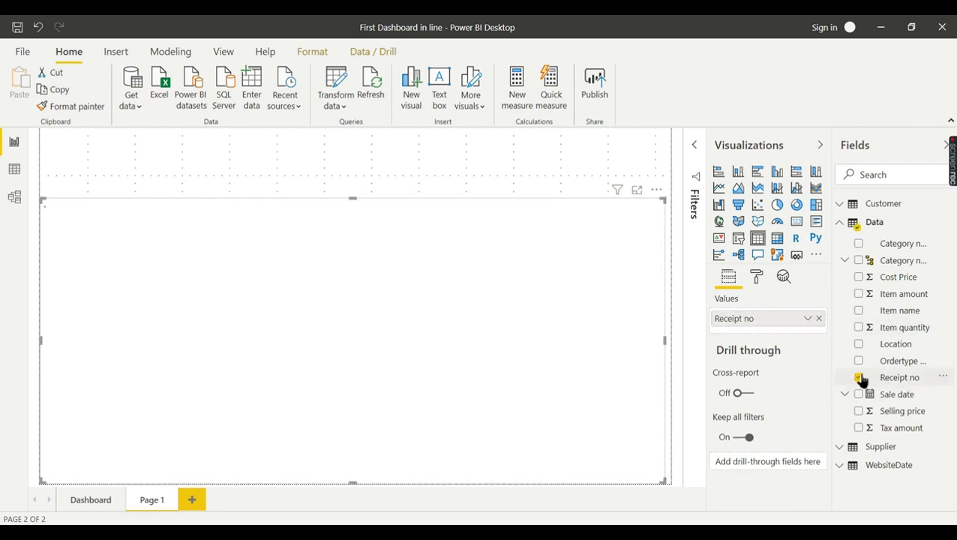
pyautogui.click(859, 361)
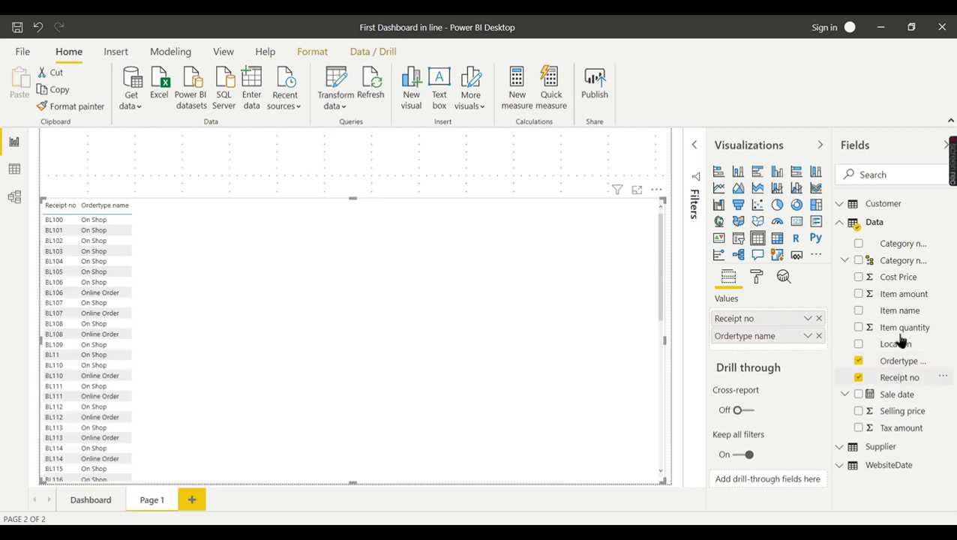
pyautogui.click(859, 244)
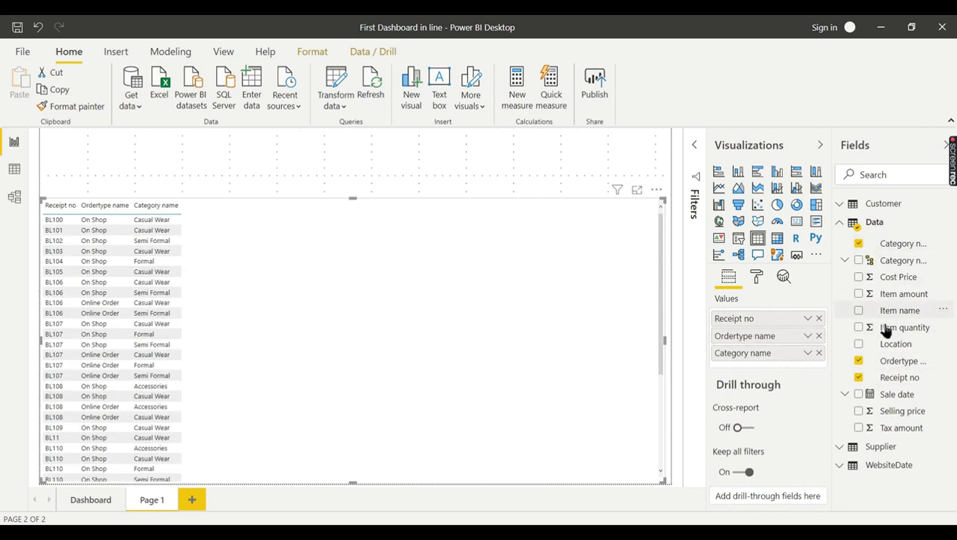
pyautogui.click(859, 395)
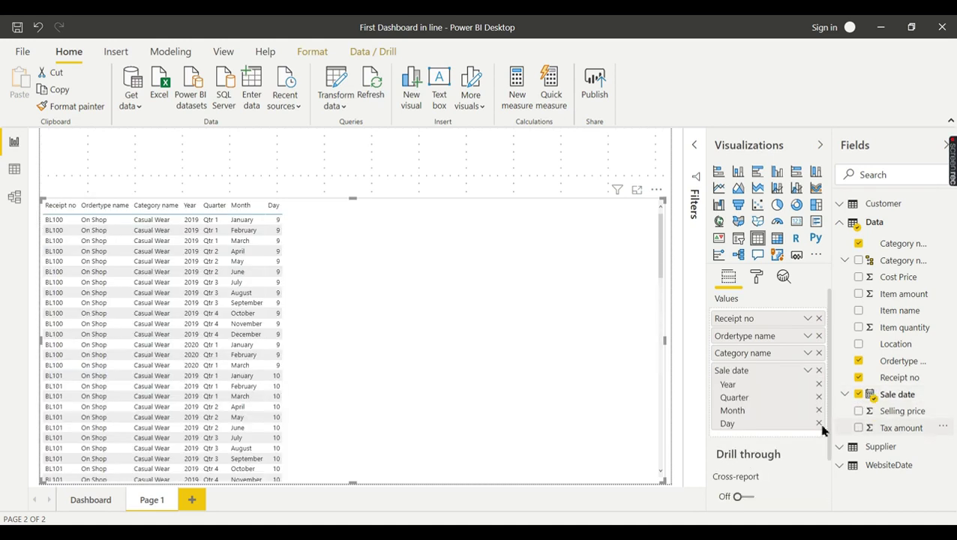
pyautogui.click(808, 370)
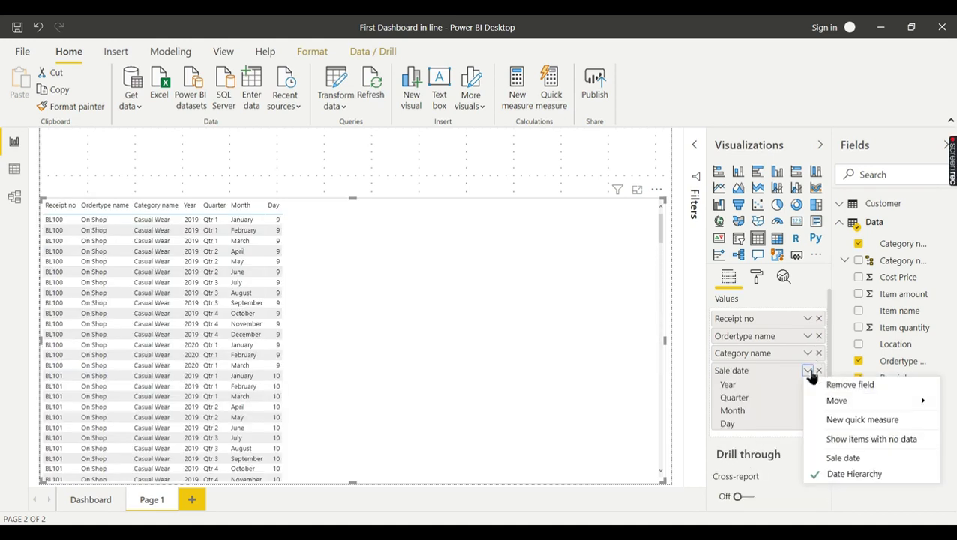
pyautogui.click(839, 457)
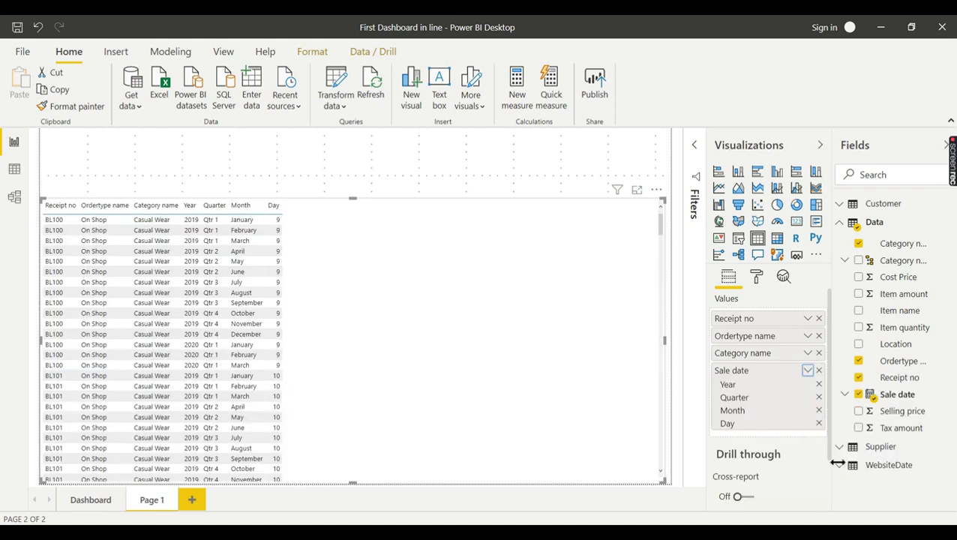
pyautogui.click(859, 311)
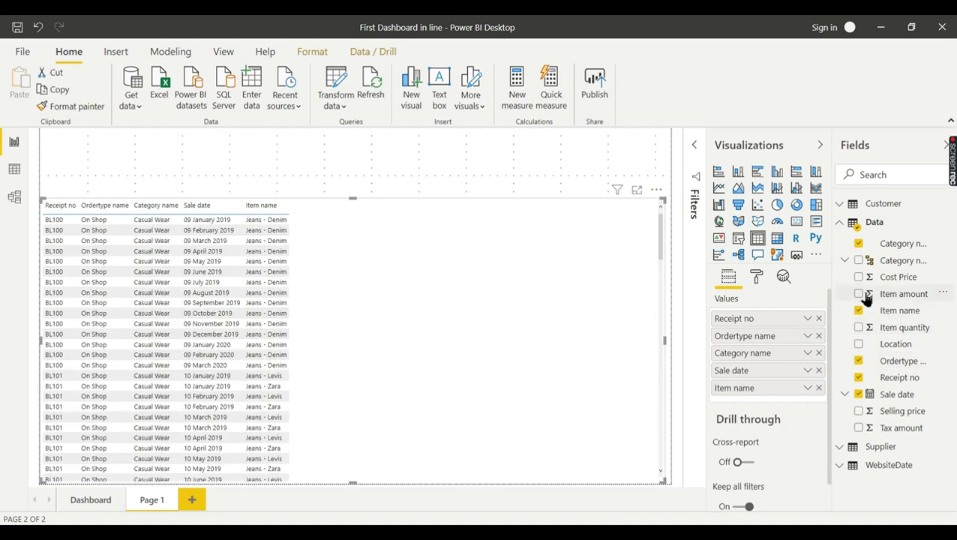
pyautogui.click(859, 293)
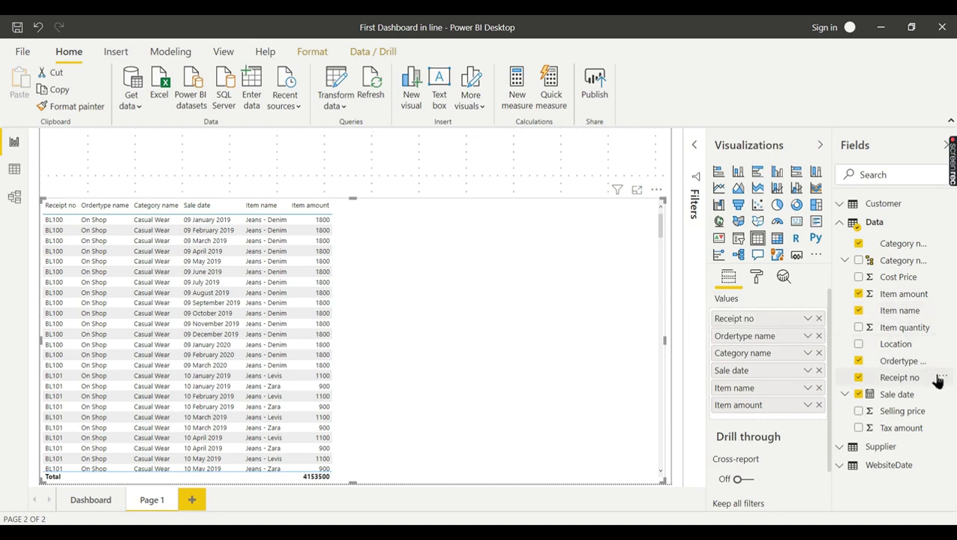
pyautogui.click(860, 345)
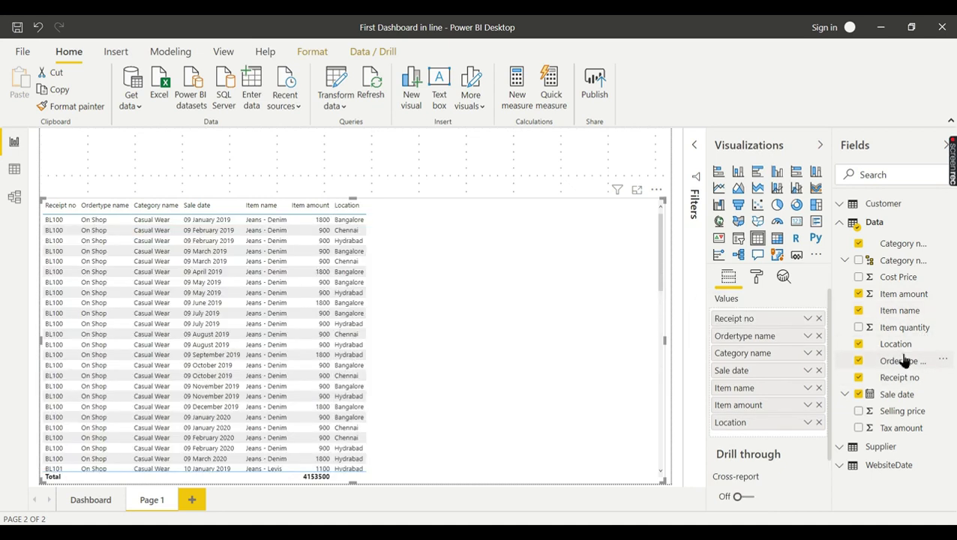
pyautogui.moveTo(747, 424); pyautogui.dragTo(760, 330)
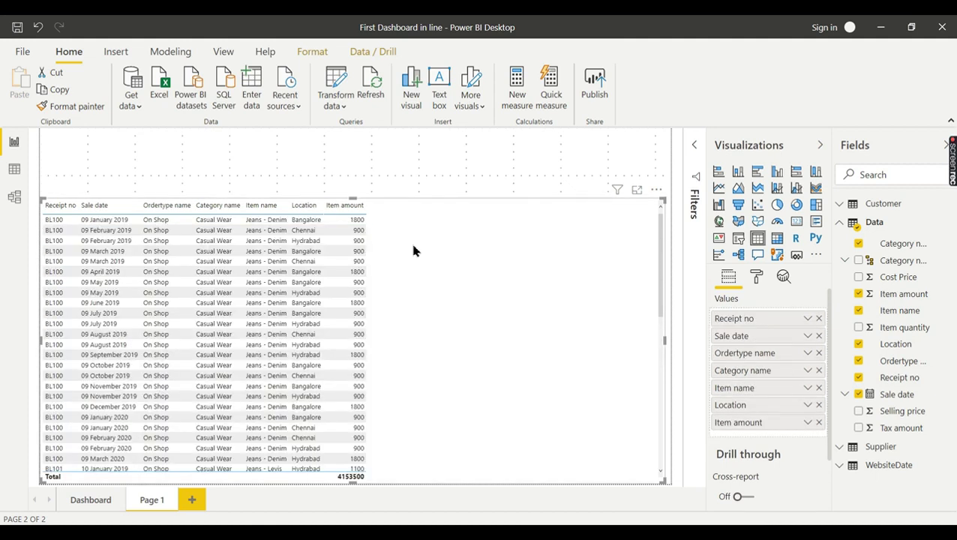
# Set the table's values text size to 14 pt.
pyautogui.click(756, 277)
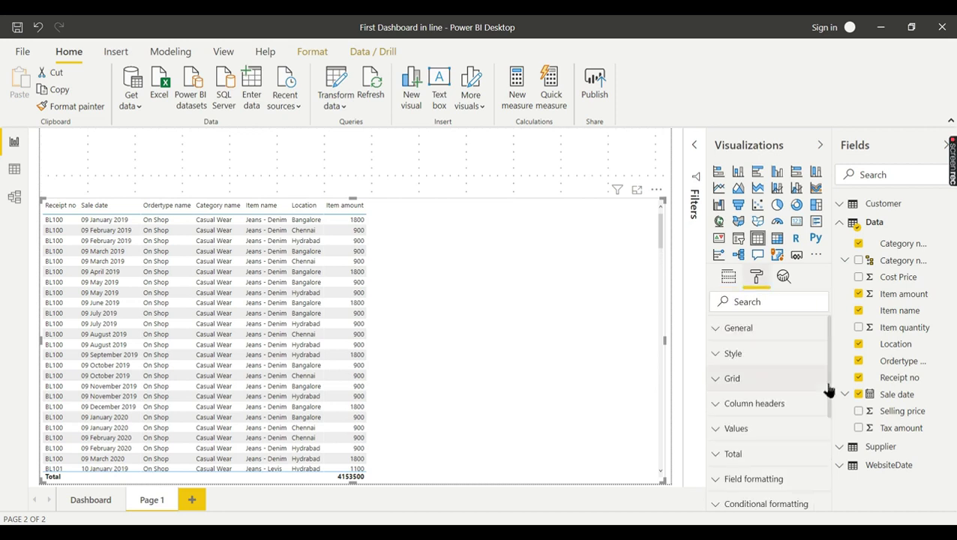
pyautogui.click(758, 430)
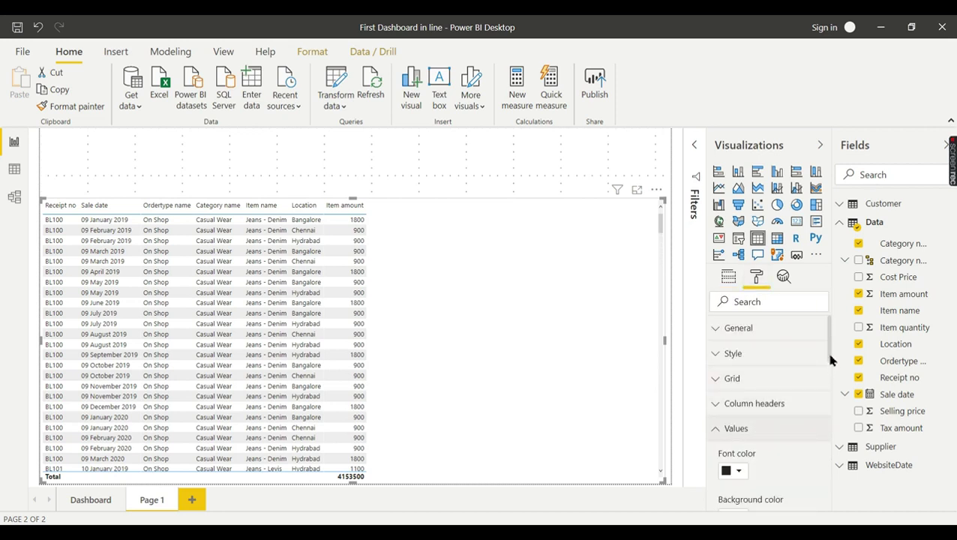
pyautogui.moveTo(829, 360); pyautogui.dragTo(832, 469)
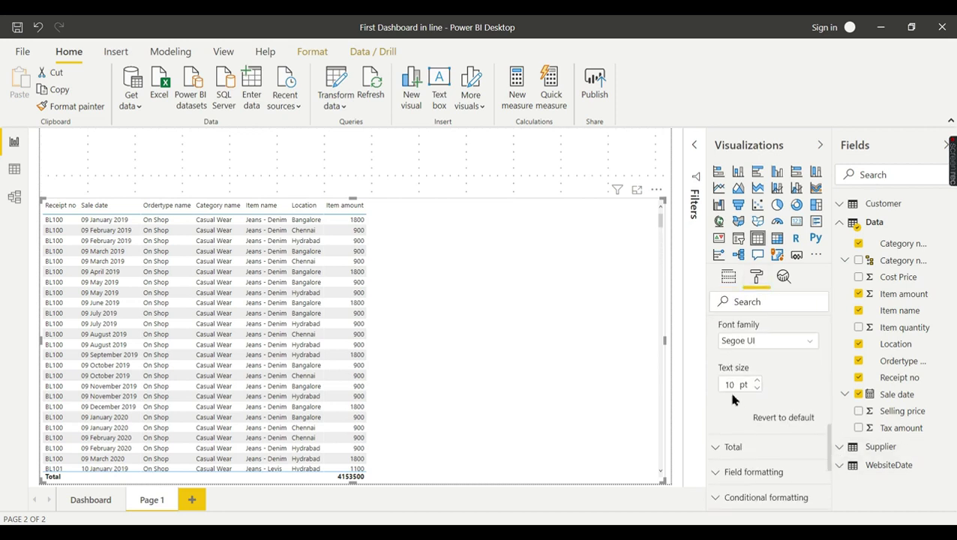
pyautogui.write('14')
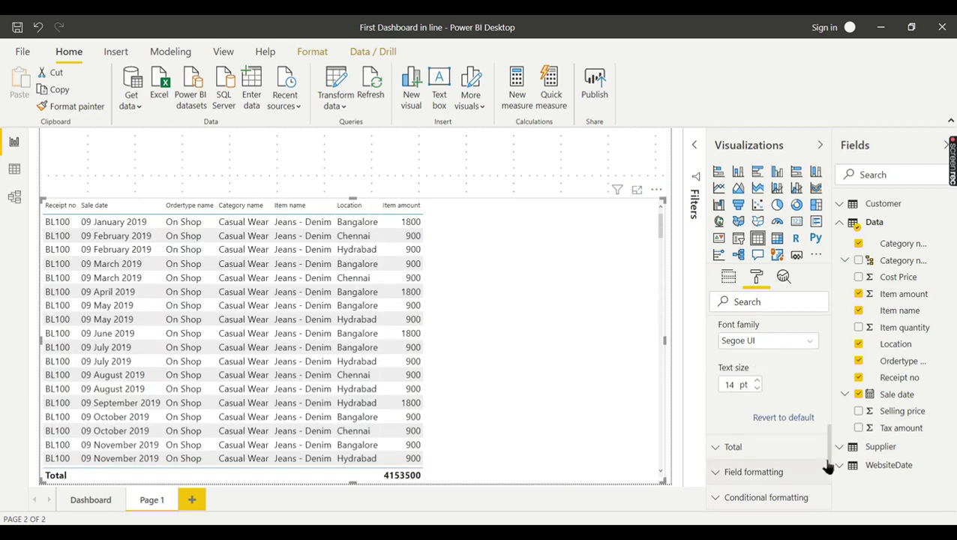
pyautogui.moveTo(829, 459); pyautogui.dragTo(831, 352)
pyautogui.click(776, 392)
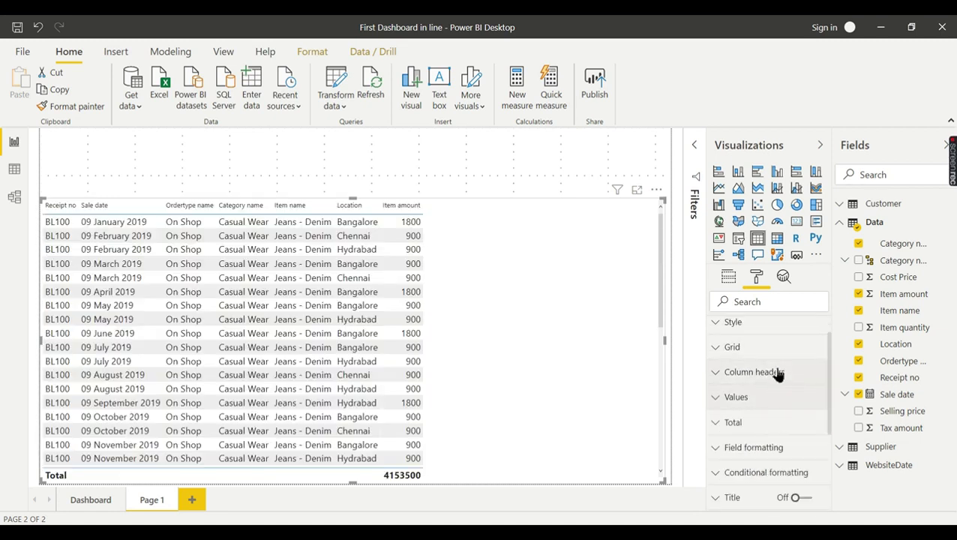
# Set the column headers to 14 pt Segoe (Bold).
pyautogui.click(778, 374)
pyautogui.moveTo(831, 358); pyautogui.dragTo(833, 421)
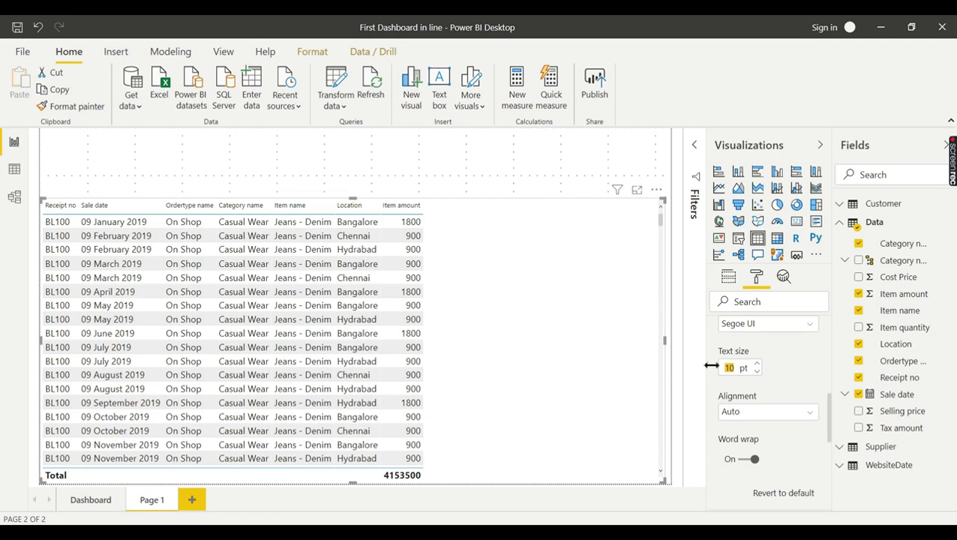
pyautogui.write('14')
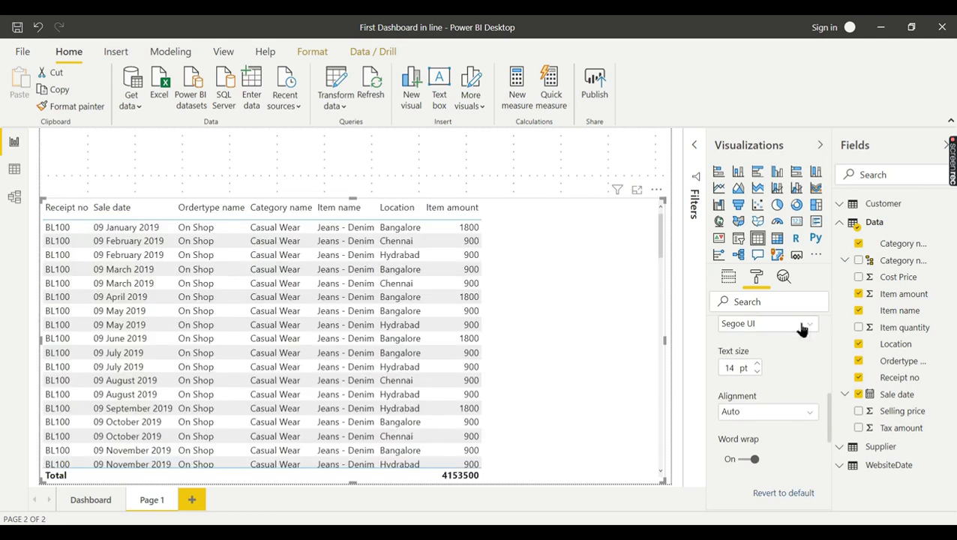
pyautogui.click(802, 329)
pyautogui.scroll(-1, 818, 218)
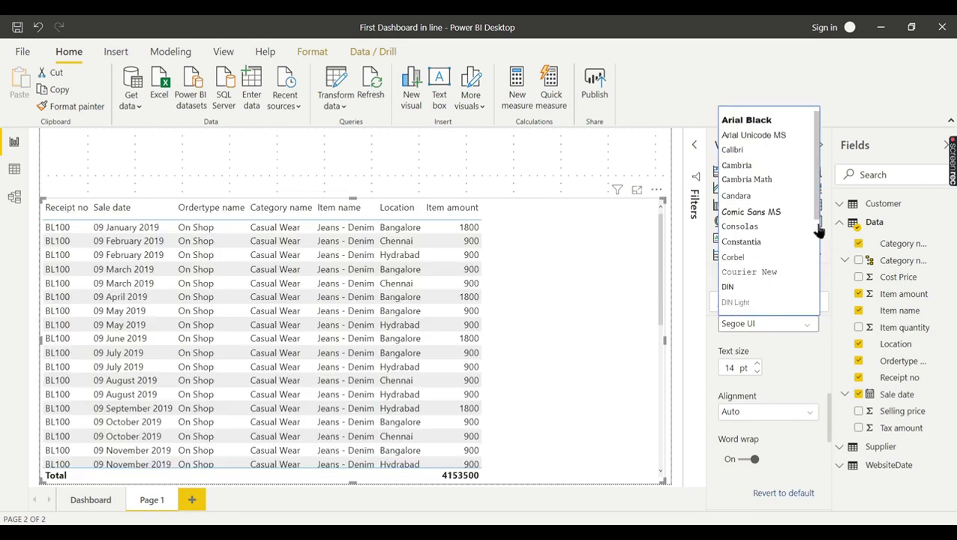
pyautogui.scroll(-4, 818, 218)
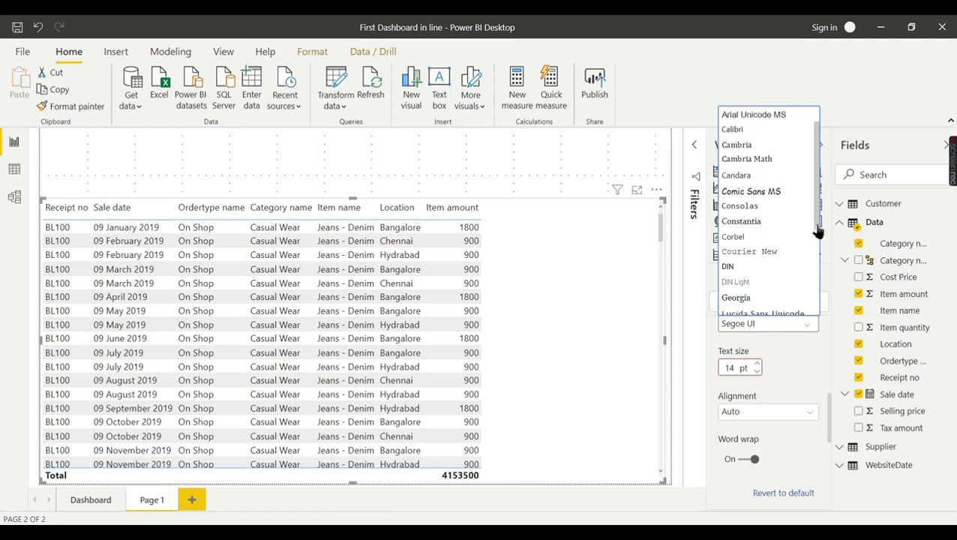
pyautogui.click(776, 240)
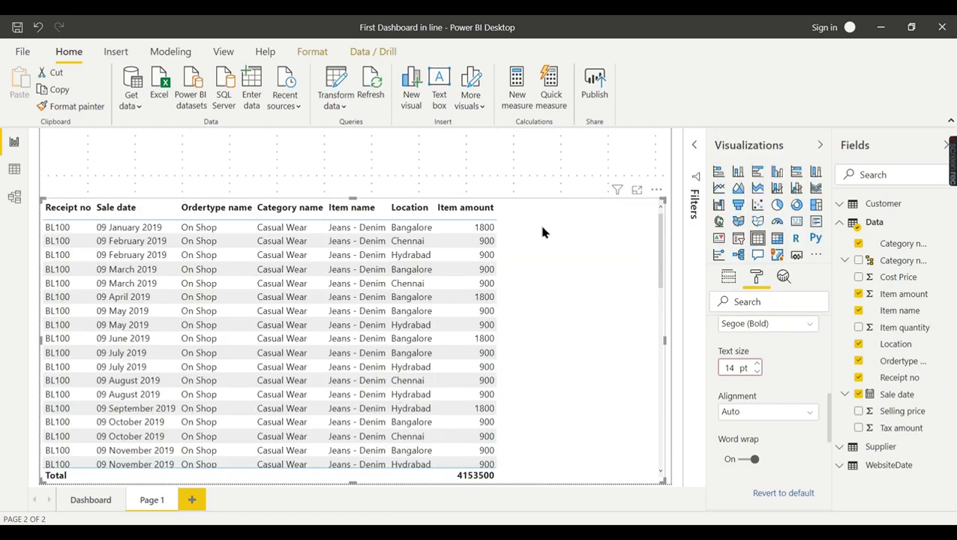
pyautogui.click(507, 170)
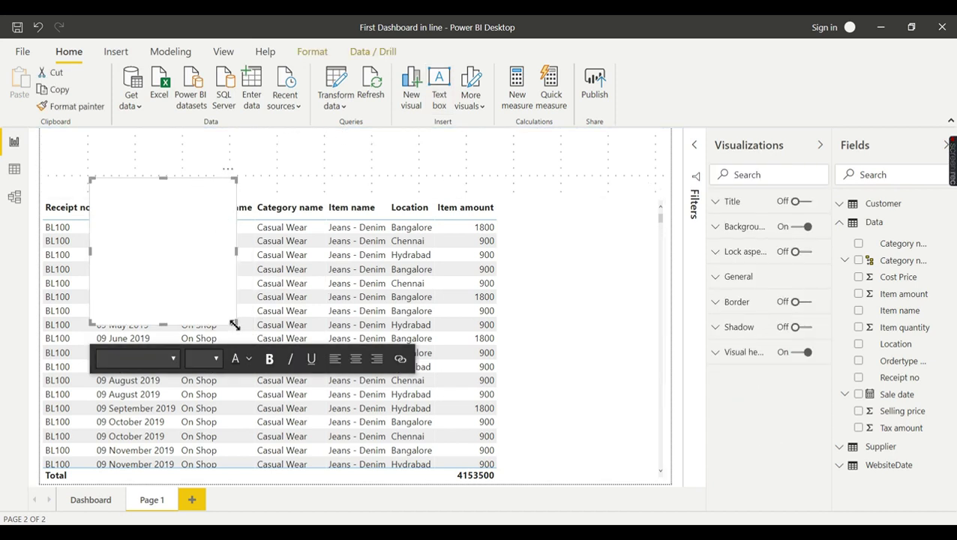
# Add a 28 pt 'Detailed Report' title in a text box above the table.
pyautogui.moveTo(235, 323); pyautogui.dragTo(228, 212)
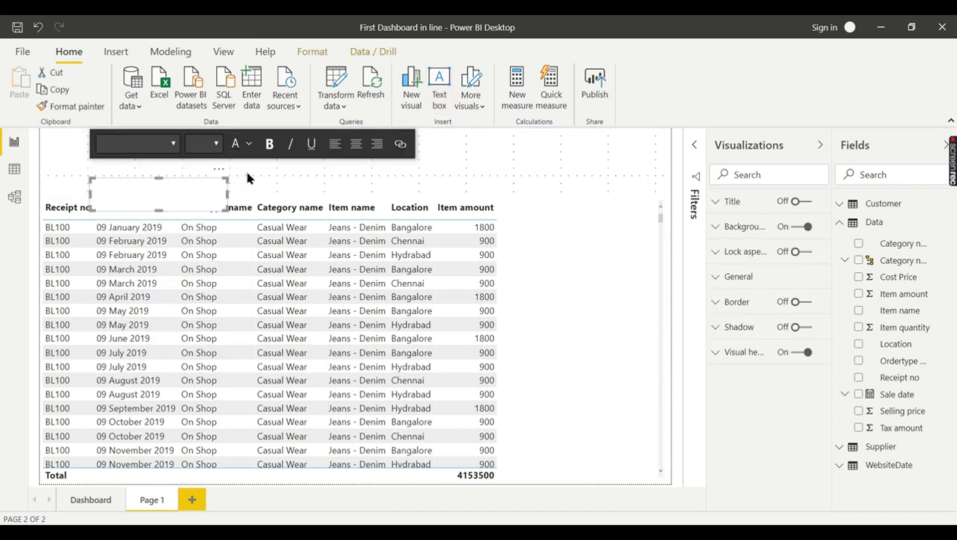
pyautogui.click(222, 184)
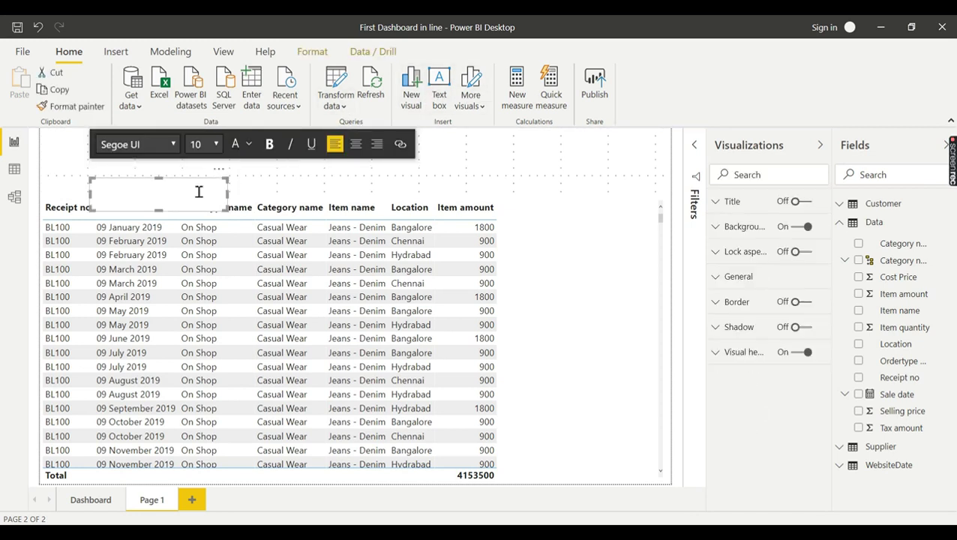
pyautogui.write('Detailed Report')
pyautogui.hotkey('ctrl', 'a')
pyautogui.click(216, 144)
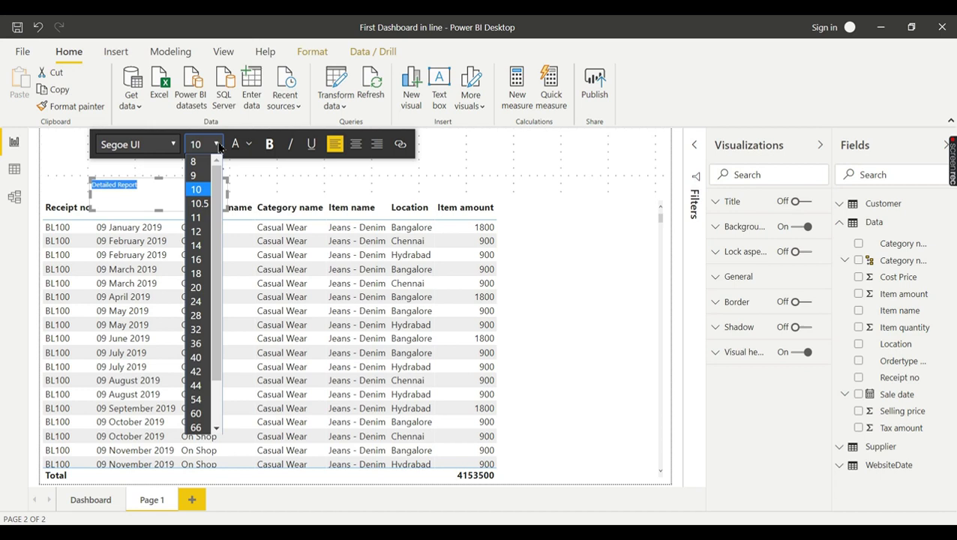
pyautogui.click(201, 316)
pyautogui.moveTo(229, 193); pyautogui.dragTo(294, 197)
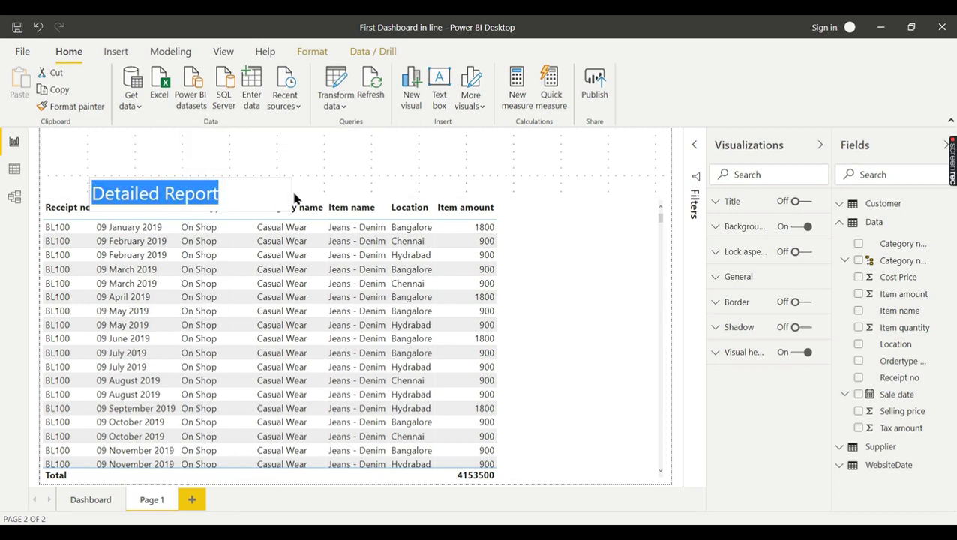
pyautogui.click(308, 138)
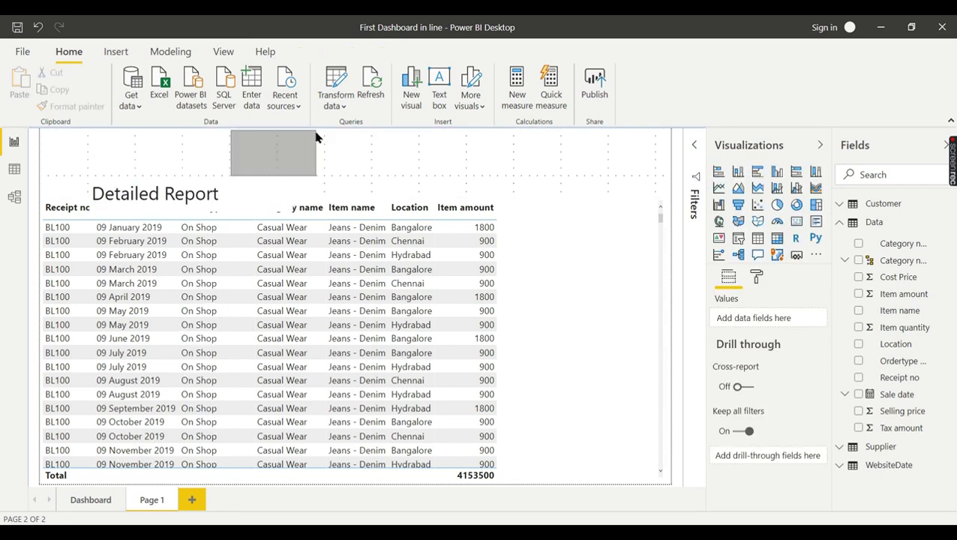
# Move the Detailed Report title to the top centre and make it bold.
pyautogui.click(237, 175)
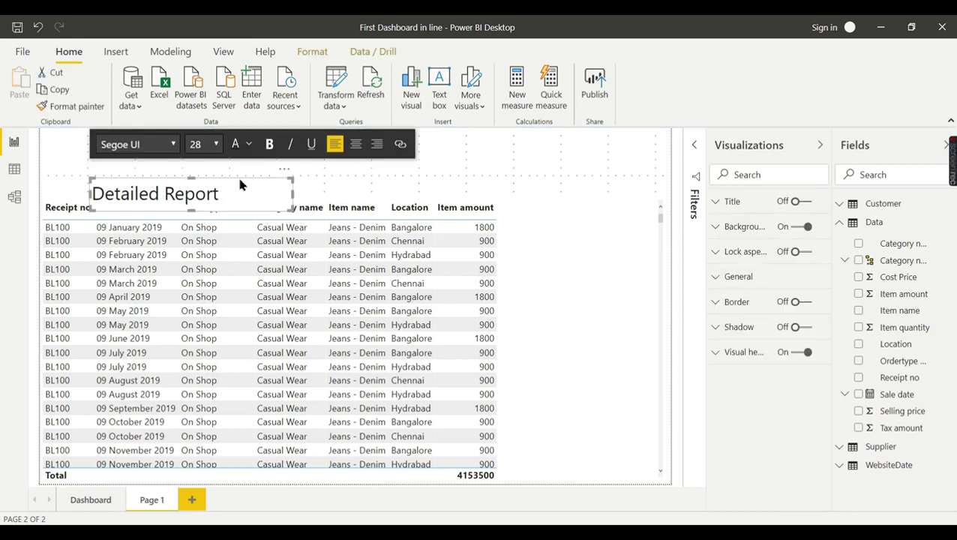
pyautogui.moveTo(239, 174); pyautogui.dragTo(381, 146)
pyautogui.click(348, 147)
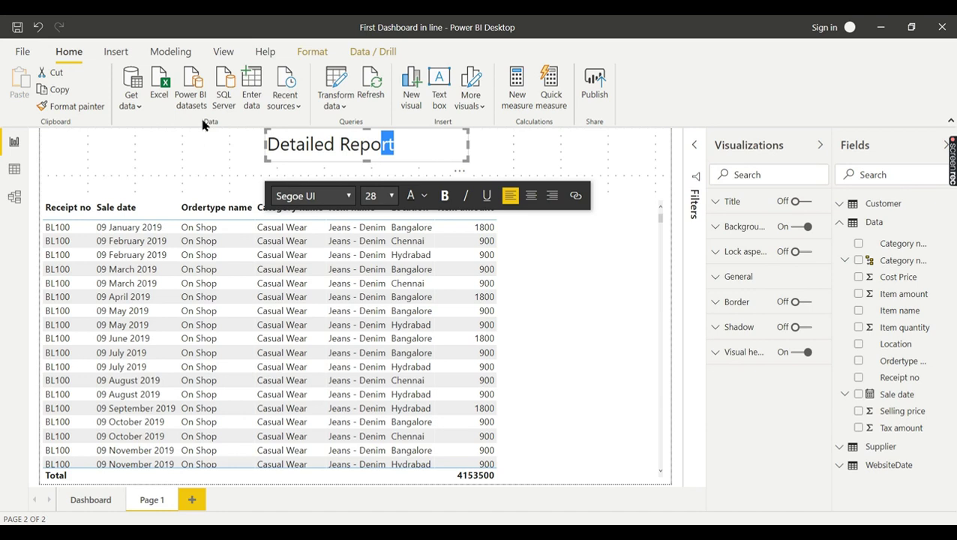
pyautogui.hotkey('ctrl', 'a')
pyautogui.hotkey('ctrl', 'b')
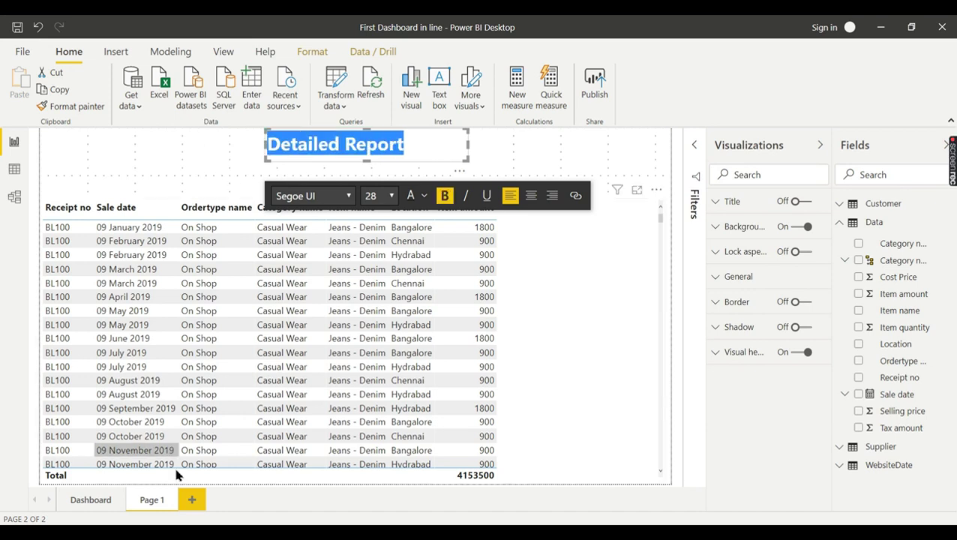
pyautogui.click(93, 507)
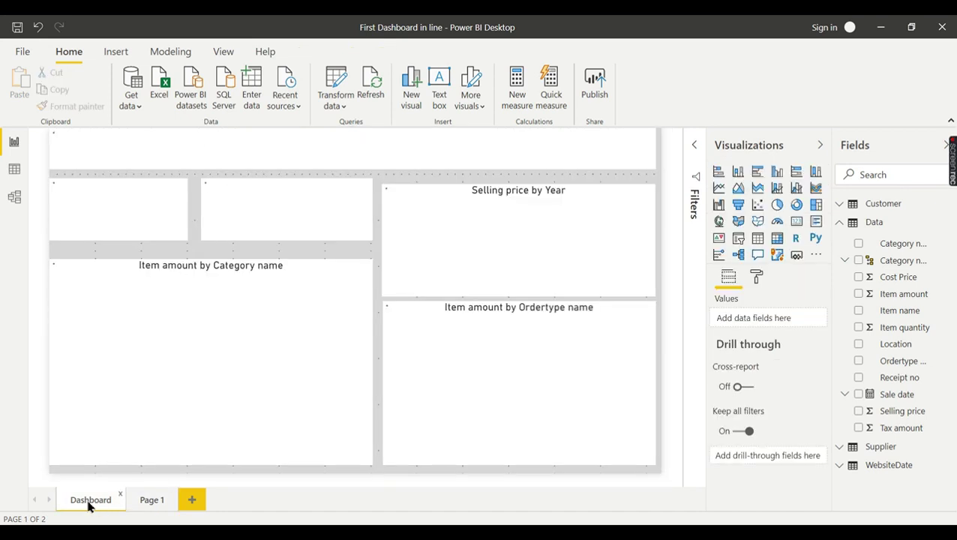
# Rename the Page 1 page to 'Detailed Report'.
pyautogui.click(142, 499)
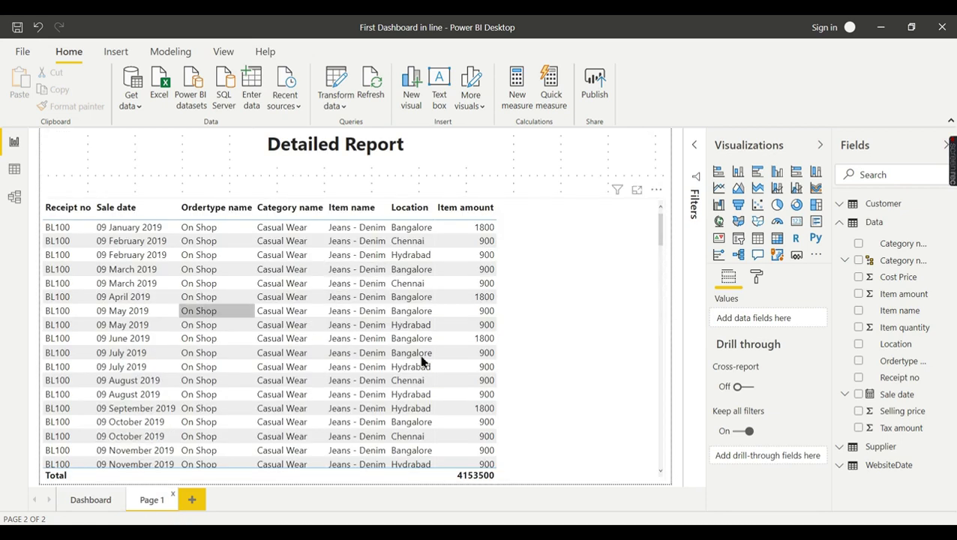
pyautogui.doubleClick(145, 500)
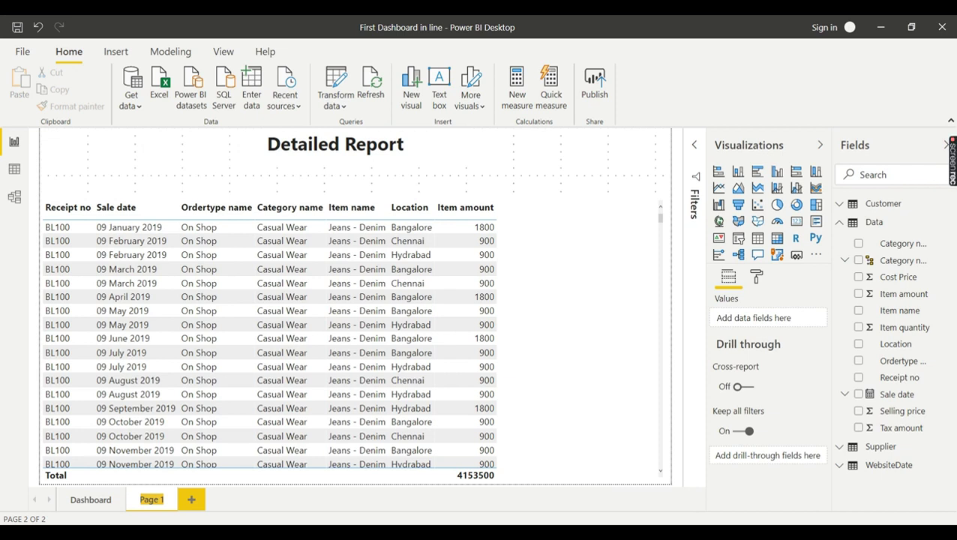
pyautogui.write('Detailed Report')
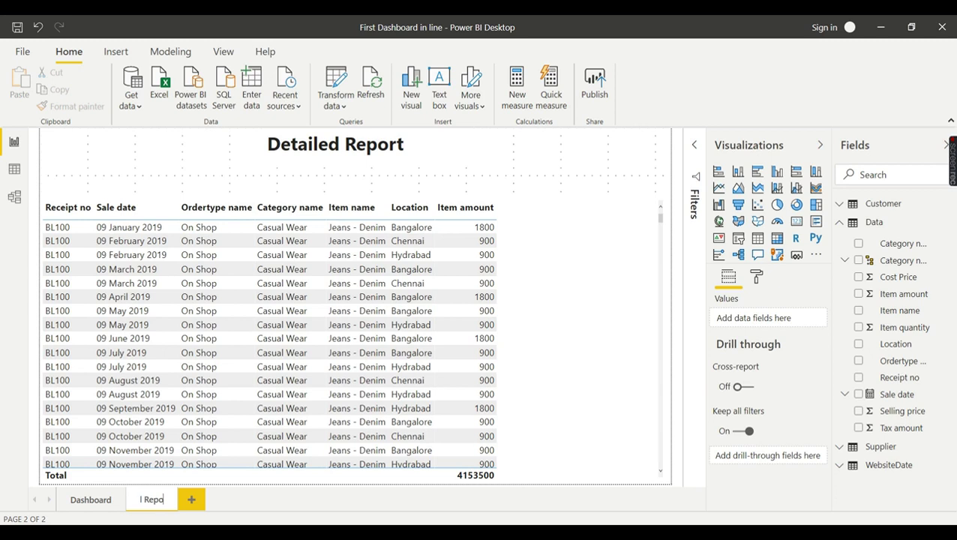
pyautogui.click(545, 158)
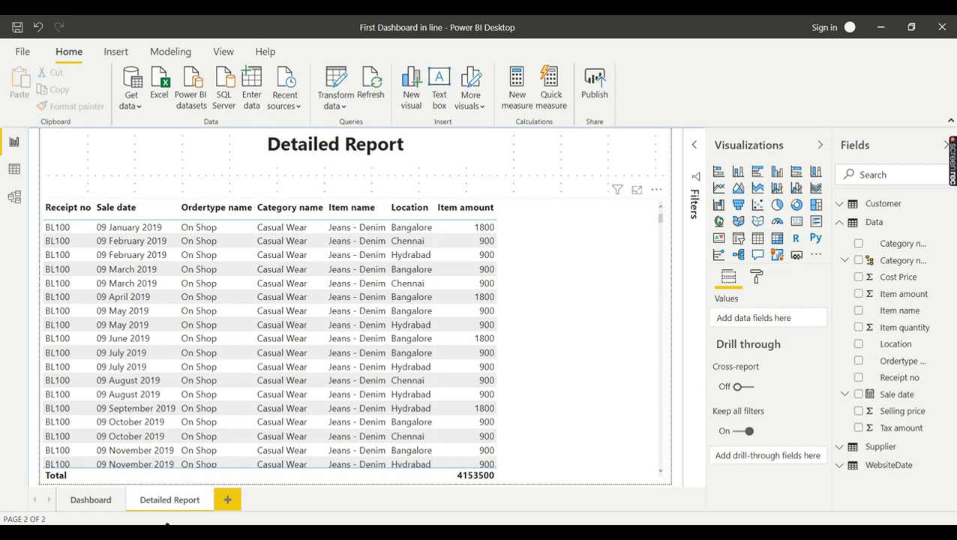
# Select the Dashboard's Item amount by Category name chart, then return to Detailed Report.
pyautogui.click(81, 505)
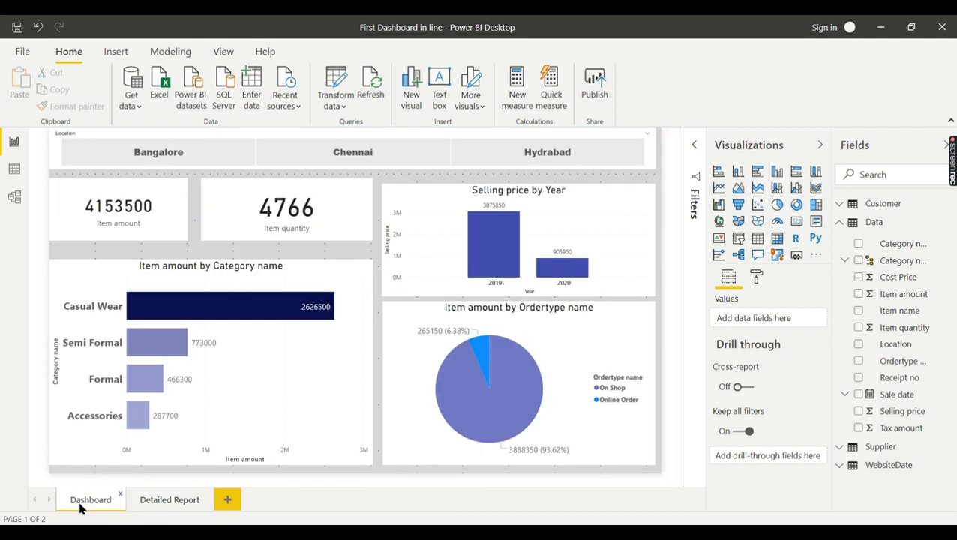
pyautogui.click(99, 309)
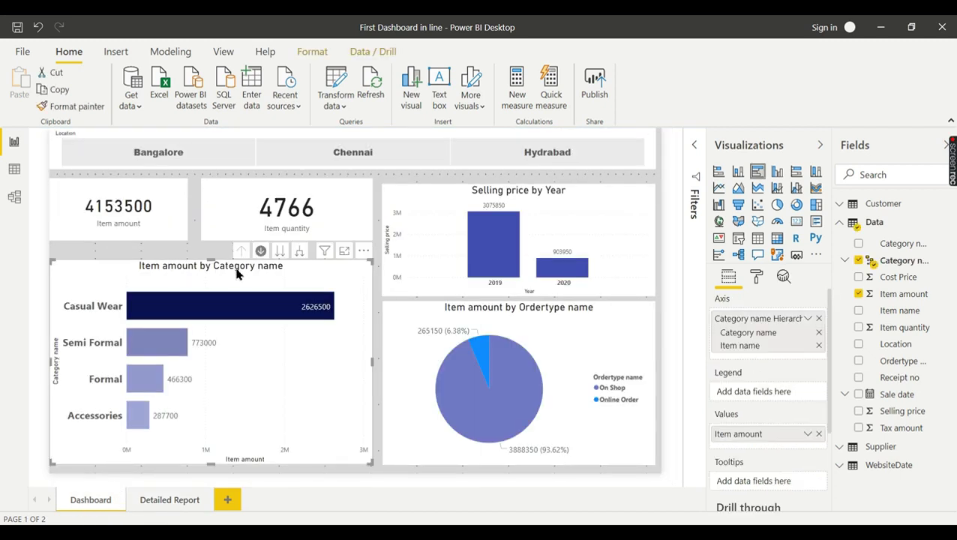
pyautogui.moveTo(190, 305)
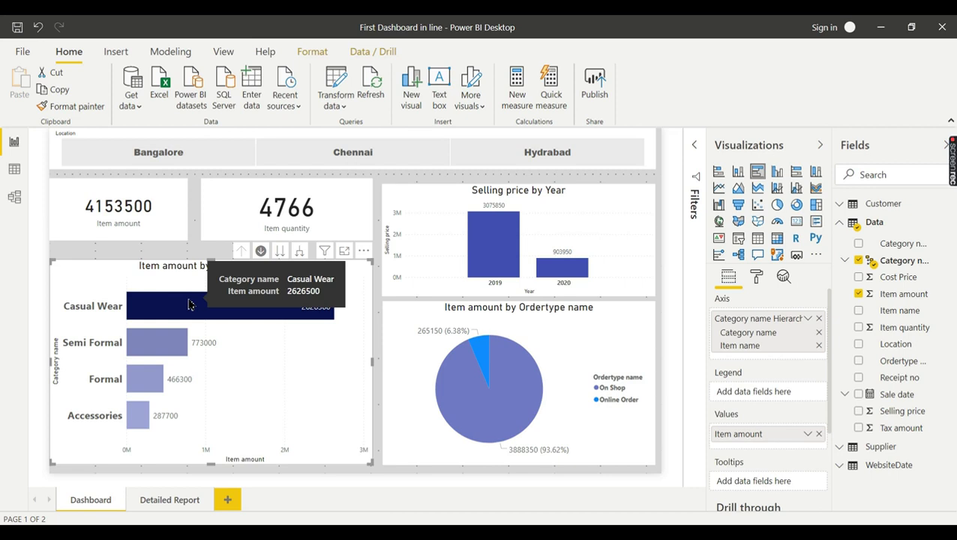
pyautogui.click(164, 502)
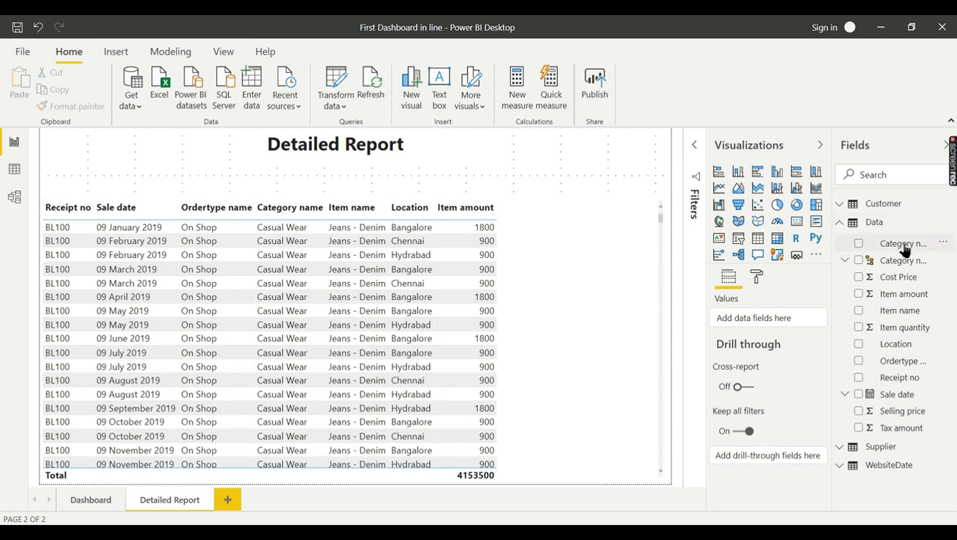
# Add Category name as Detailed Report's drill-through field and enlarge its back-arrow button.
pyautogui.moveTo(906, 250); pyautogui.dragTo(767, 461)
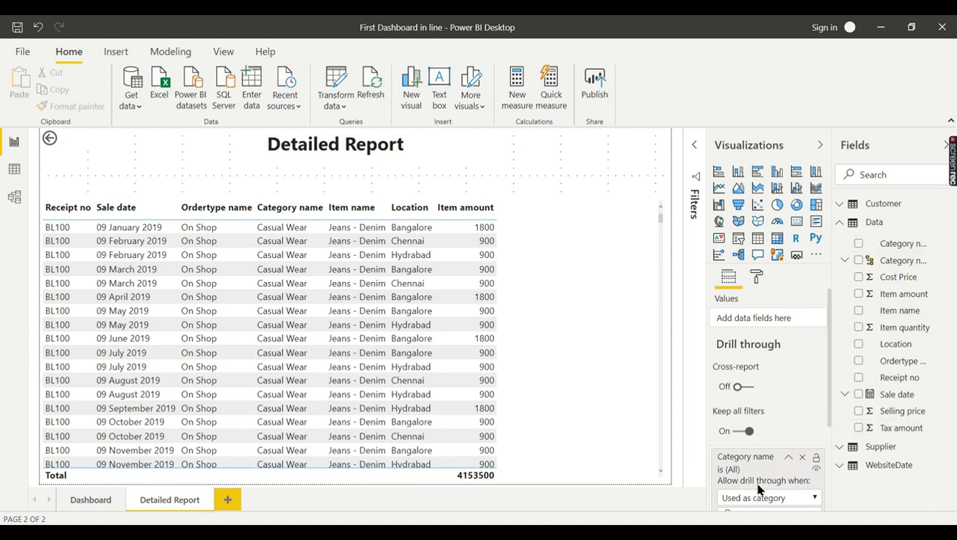
pyautogui.click(788, 458)
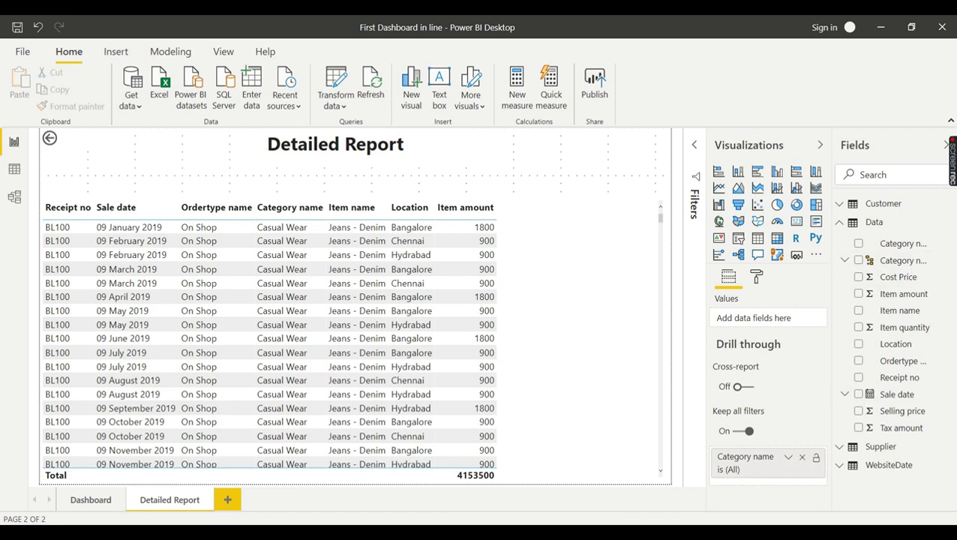
pyautogui.click(66, 144)
pyautogui.moveTo(90, 154); pyautogui.dragTo(103, 172)
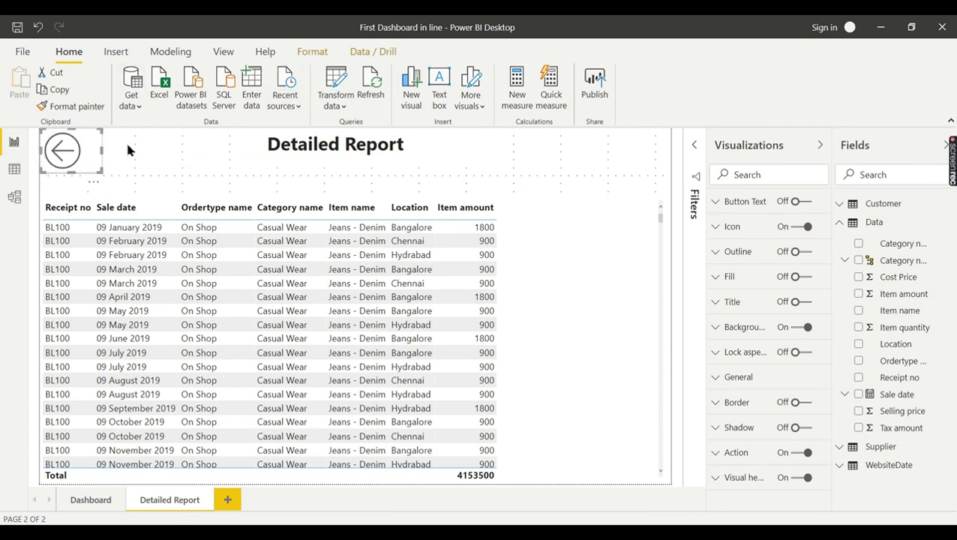
pyautogui.click(472, 178)
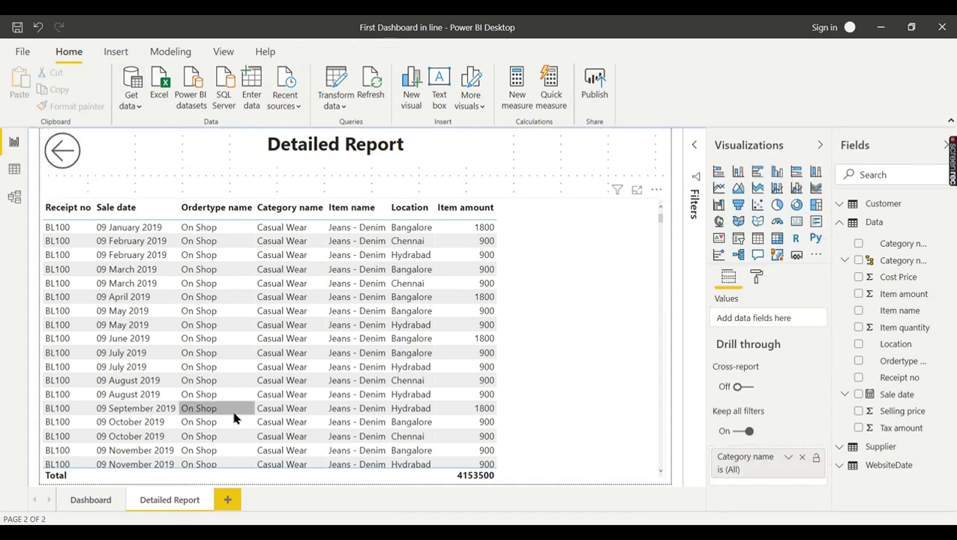
pyautogui.click(87, 505)
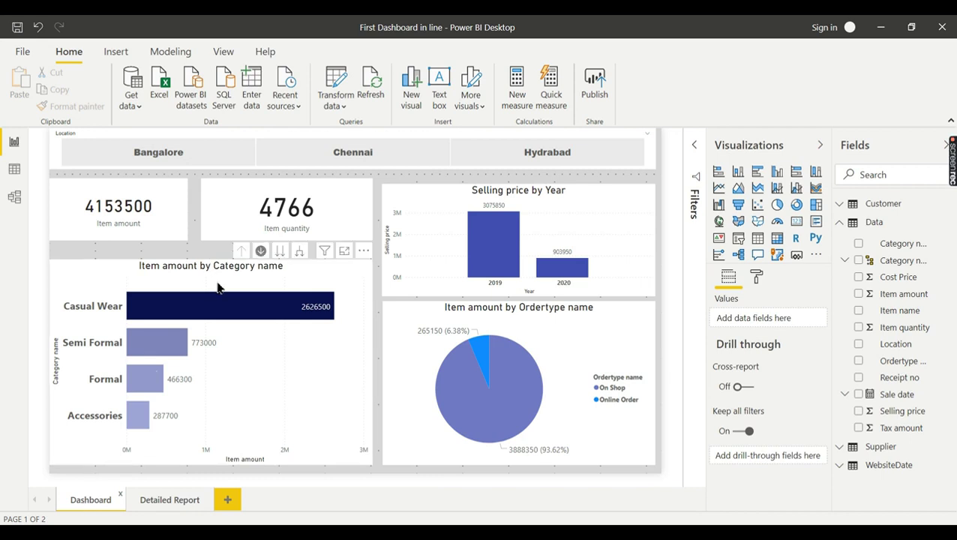
# Show the Casual Wear bar's Item amount 2626500 and drill-through option on the Dashboard chart.
pyautogui.moveTo(219, 304)
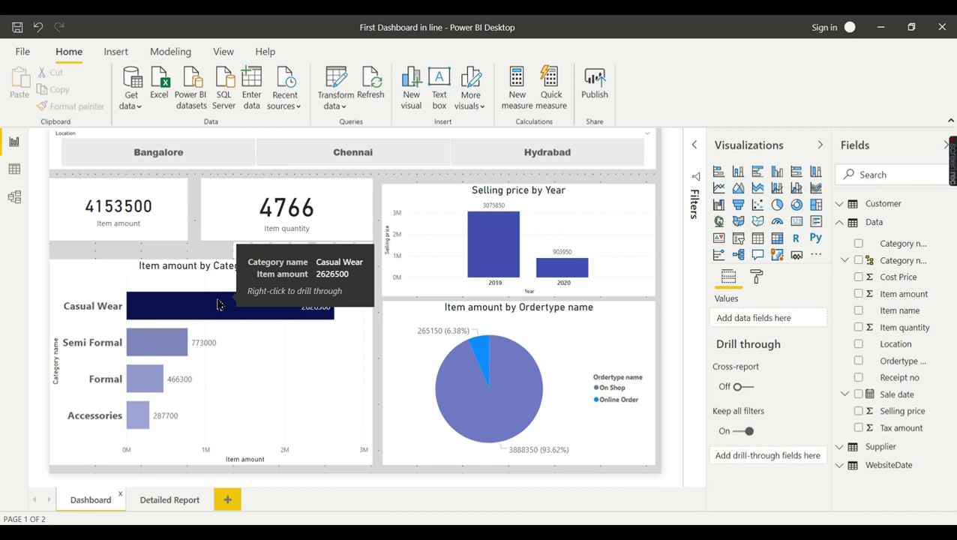
pyautogui.rightClick(219, 305)
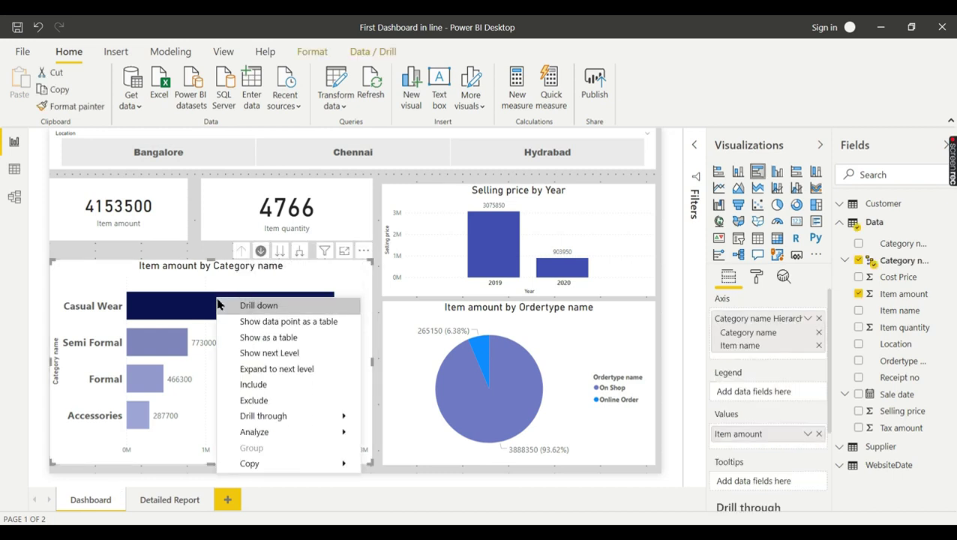
pyautogui.moveTo(298, 419)
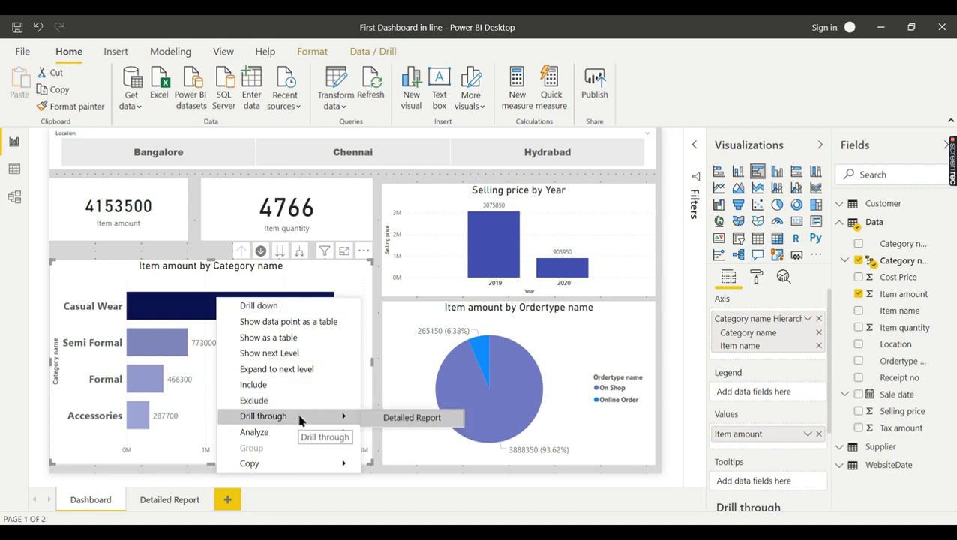
pyautogui.click(412, 418)
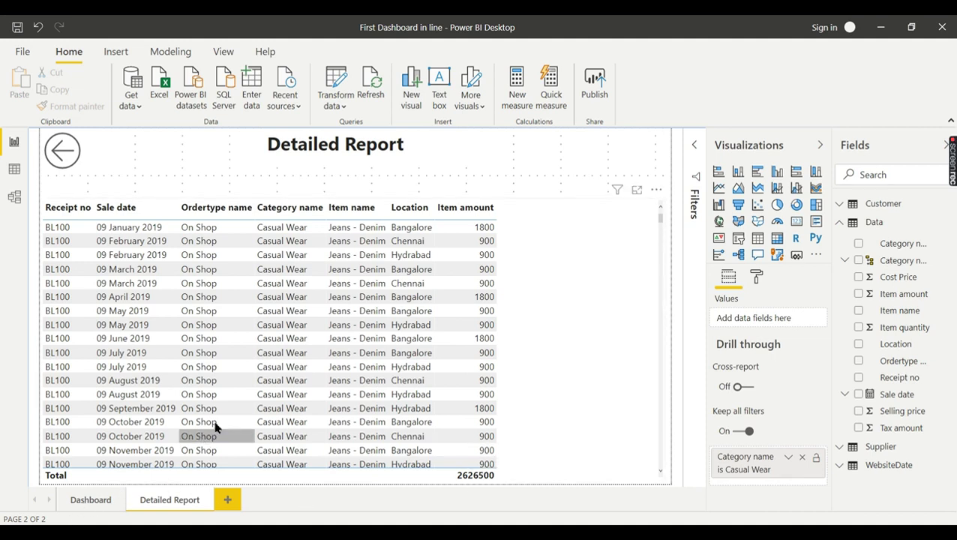
pyautogui.click(73, 154)
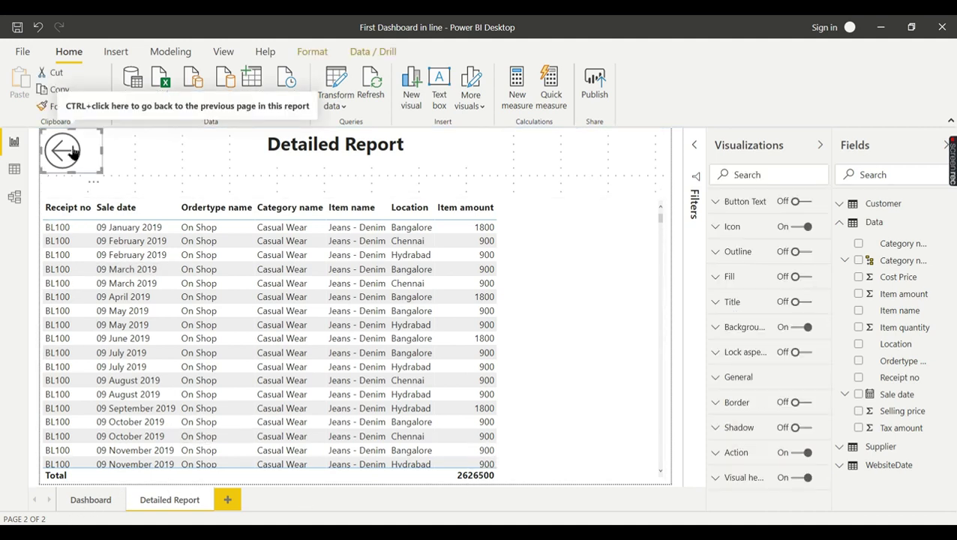
pyautogui.keyDown('ctrl'); pyautogui.click(73, 153); pyautogui.keyUp('ctrl')
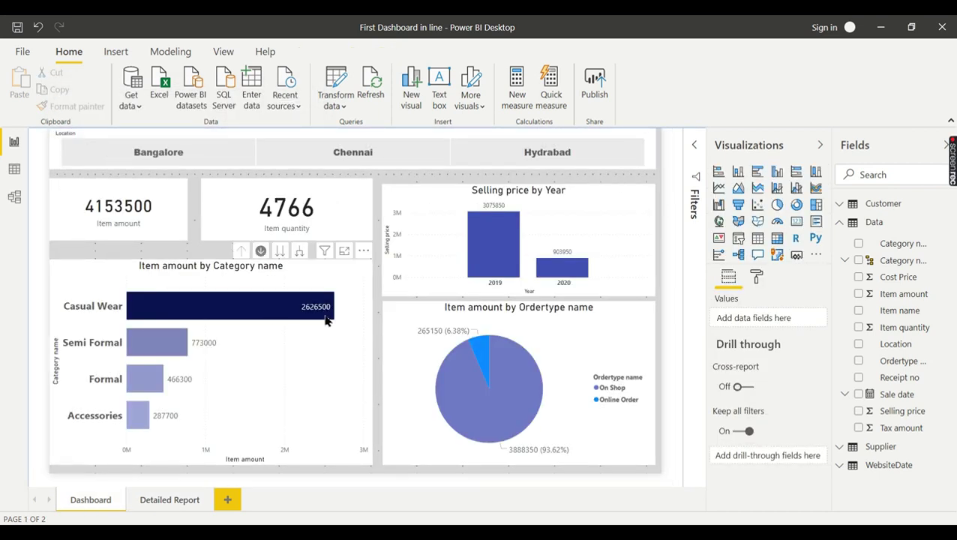
# Drill through Casual Wear to the Detailed Report (total 2626500), then return to the Dashboard.
pyautogui.moveTo(307, 318)
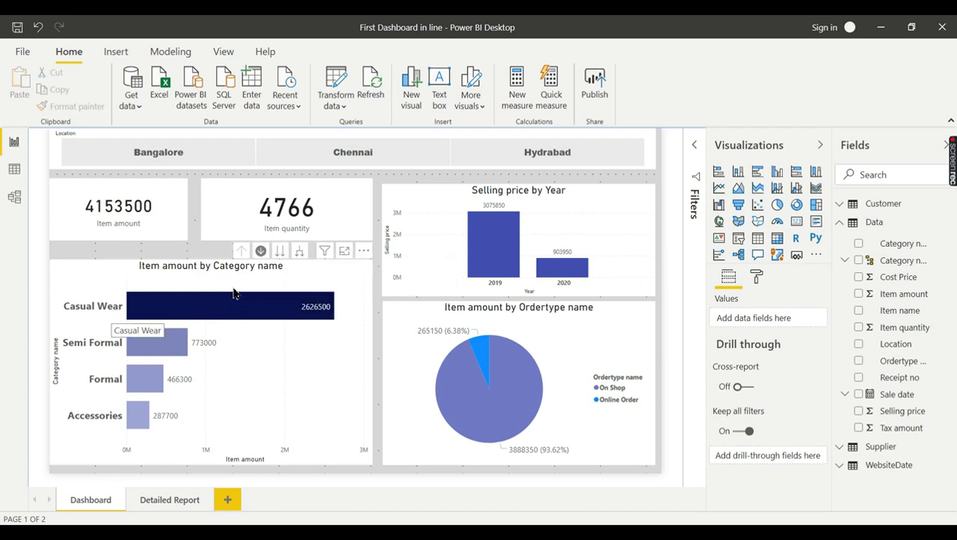
pyautogui.rightClick(288, 301)
pyautogui.moveTo(365, 355)
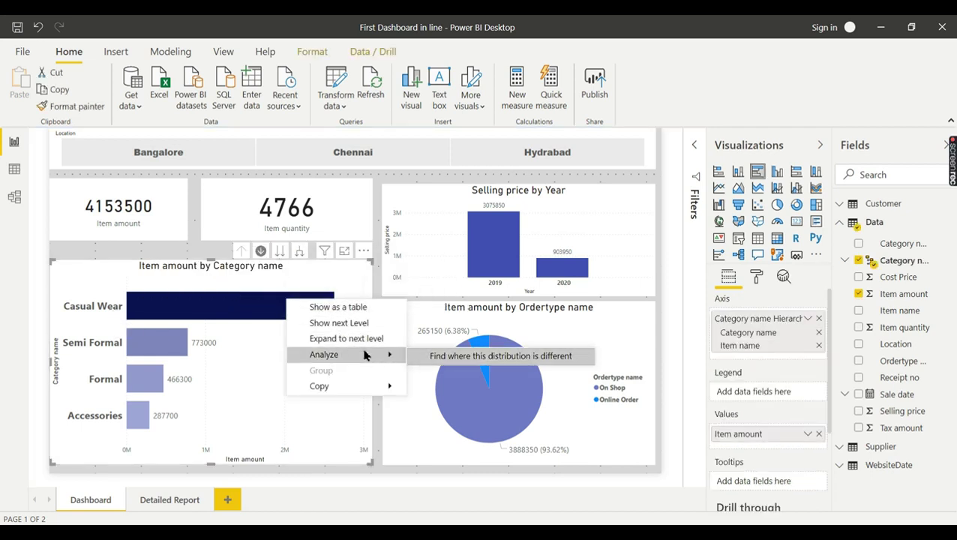
pyautogui.click(240, 306)
pyautogui.rightClick(240, 307)
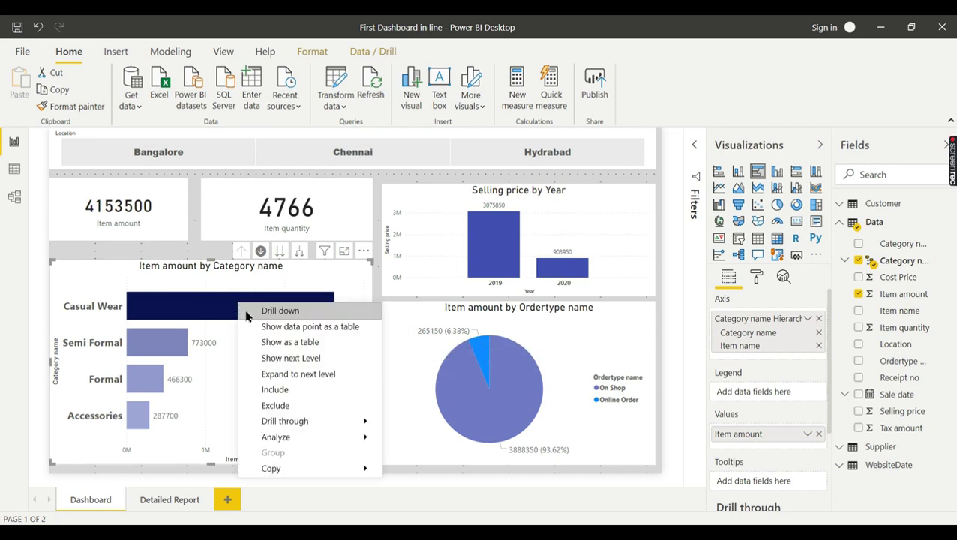
pyautogui.moveTo(319, 423)
pyautogui.click(399, 423)
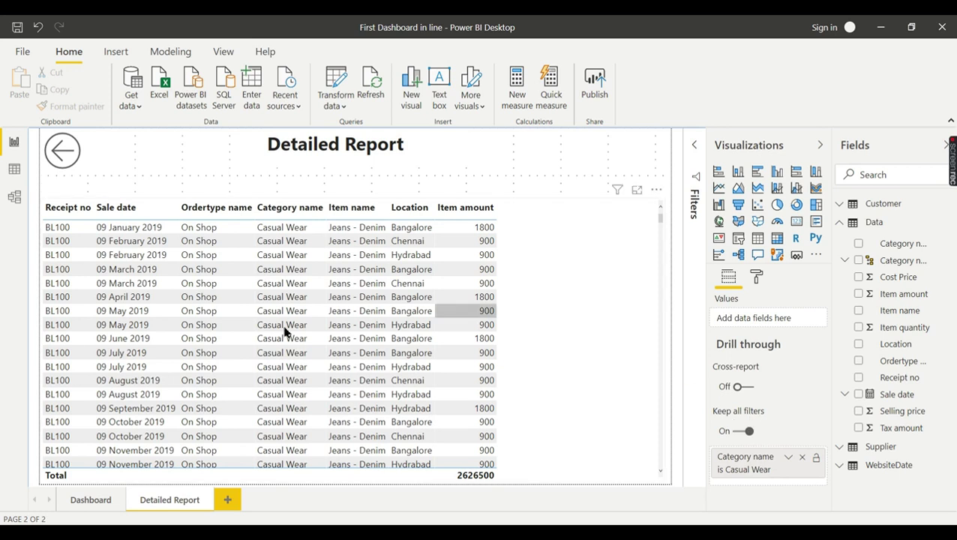
pyautogui.click(89, 501)
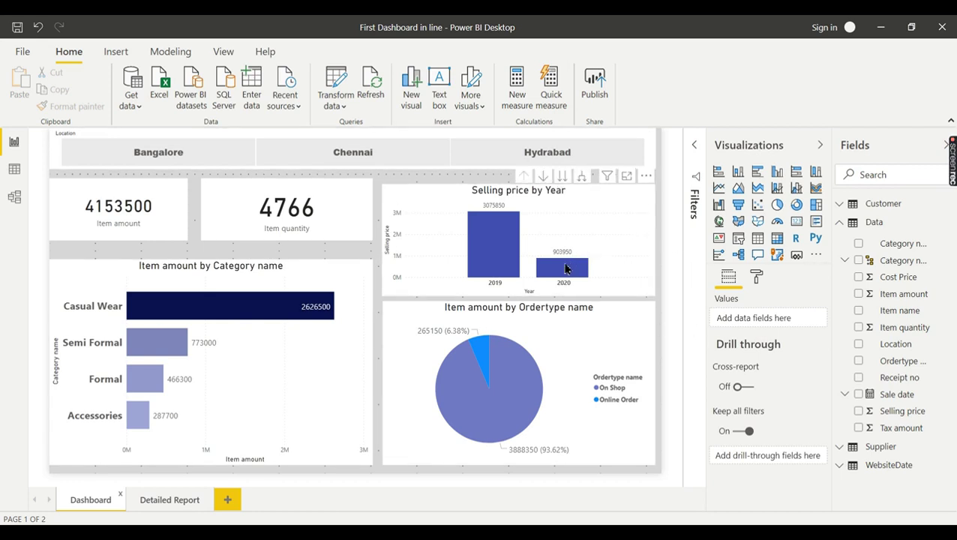
# Filter to 2020, drill through Casual Wear to Detailed Report (634000), and turn Keep all filters off.
pyautogui.moveTo(564, 270)
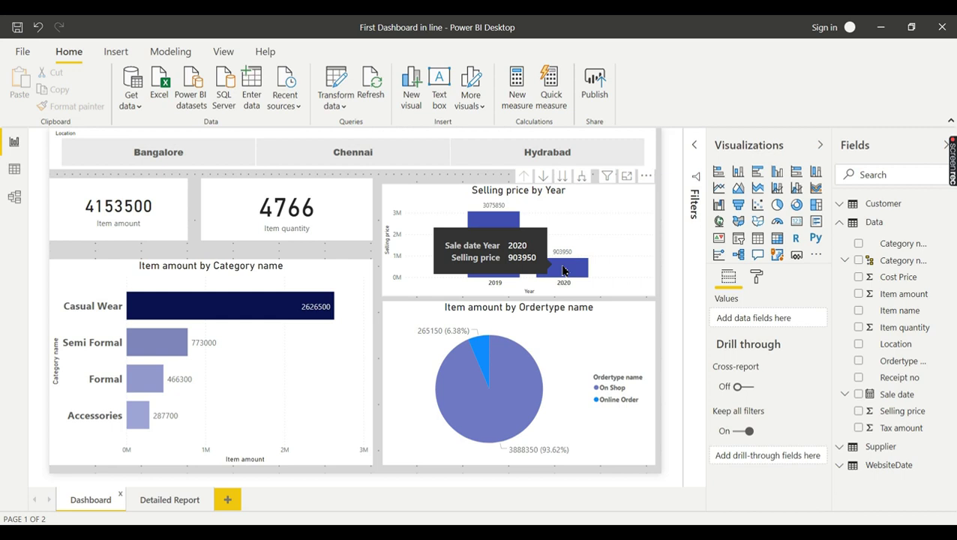
pyautogui.click(564, 271)
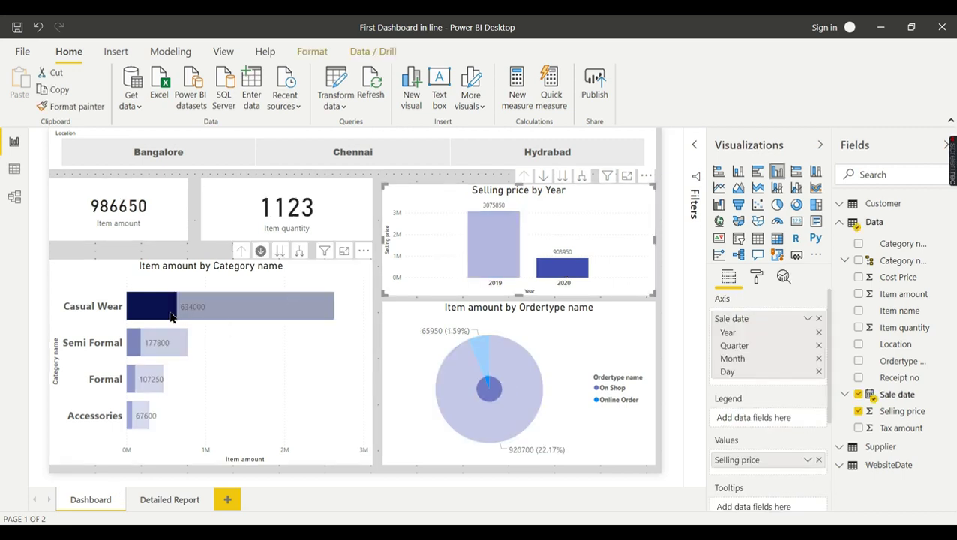
pyautogui.moveTo(171, 317)
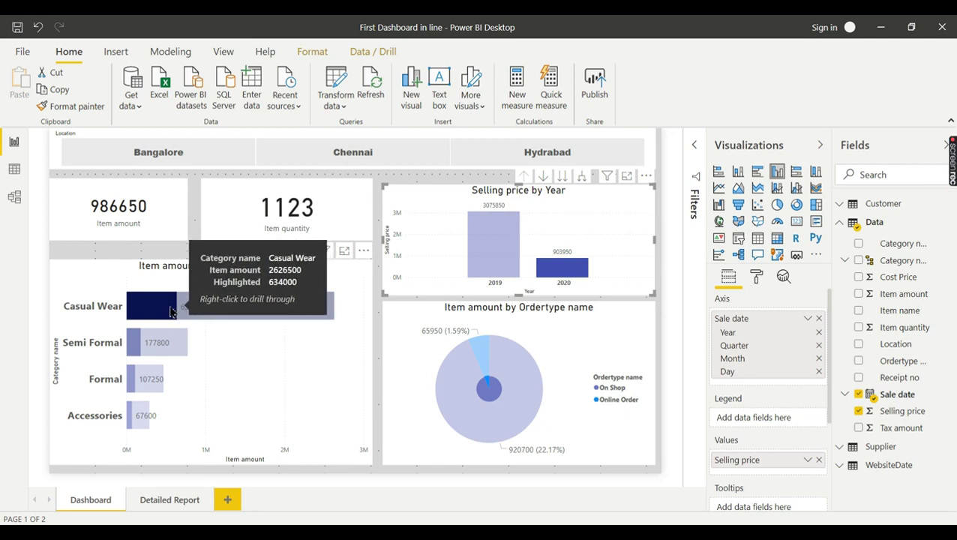
pyautogui.rightClick(171, 314)
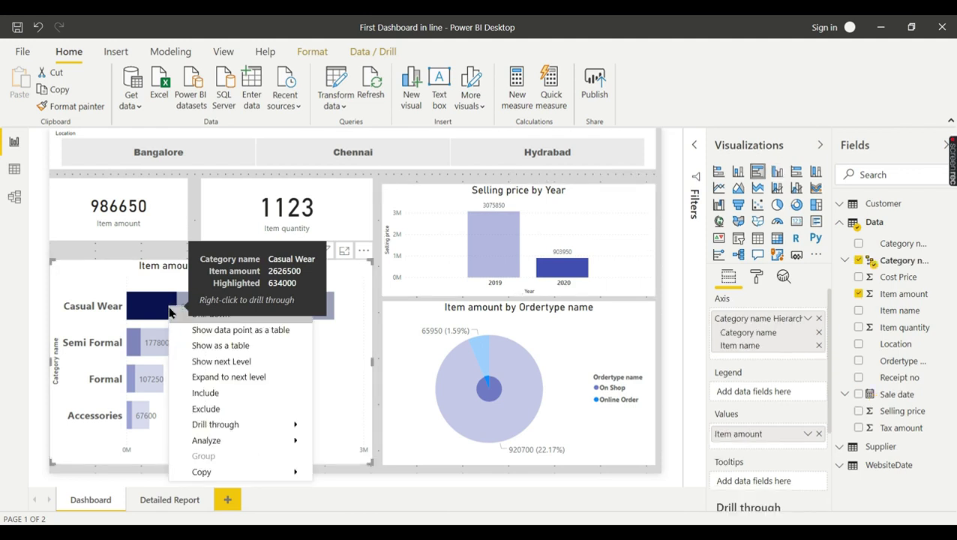
pyautogui.moveTo(249, 426)
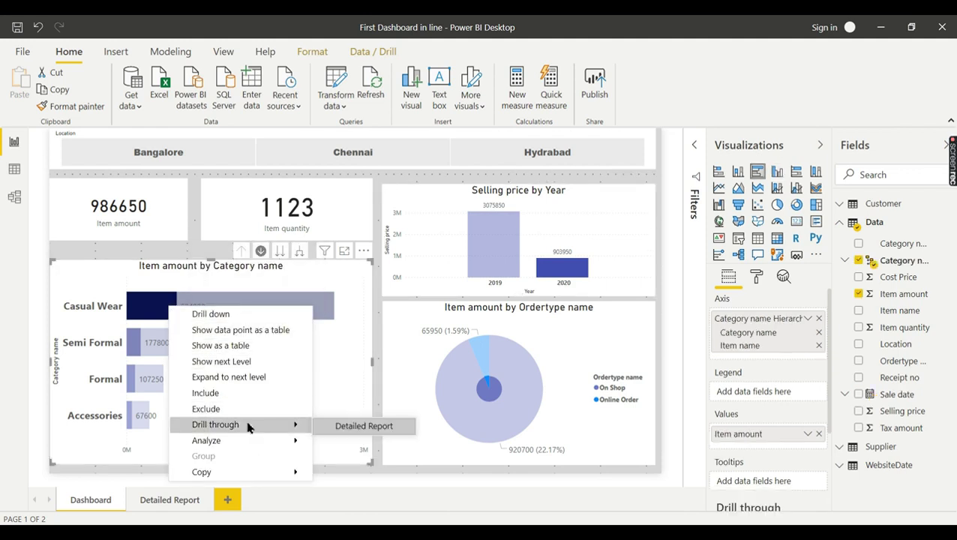
pyautogui.click(346, 426)
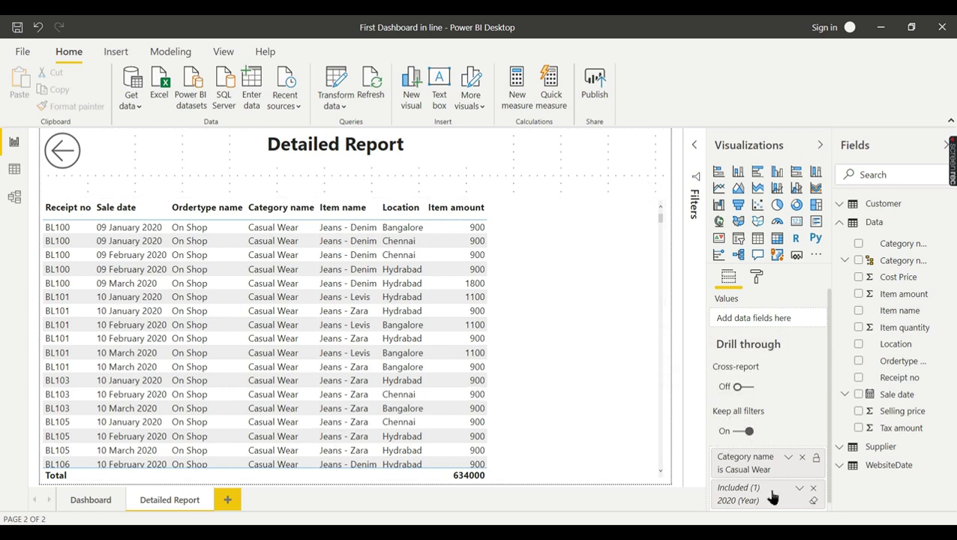
pyautogui.click(739, 434)
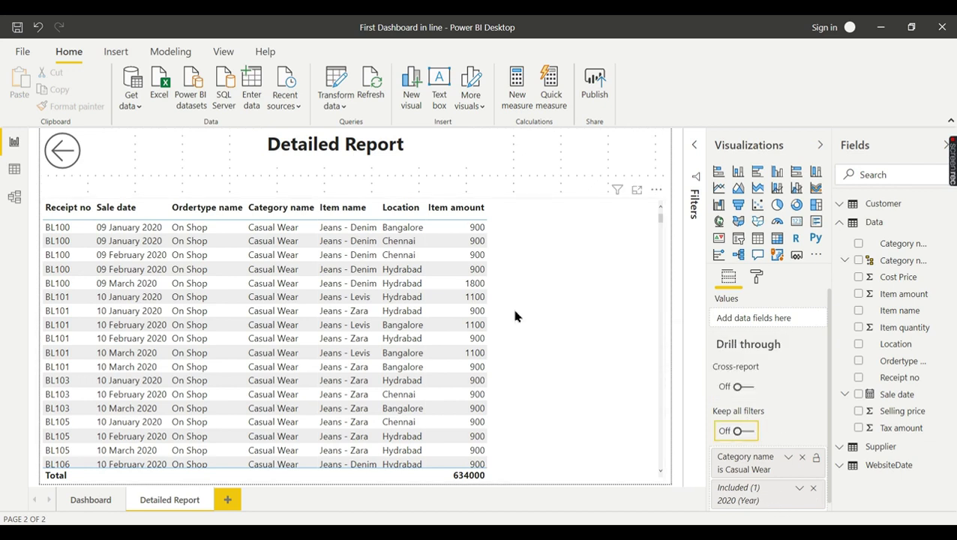
# Go back, filter to 2020, drill through Casual Wear again, and turn Keep all filters back on.
pyautogui.keyDown('ctrl'); pyautogui.click(62, 152); pyautogui.keyUp('ctrl')
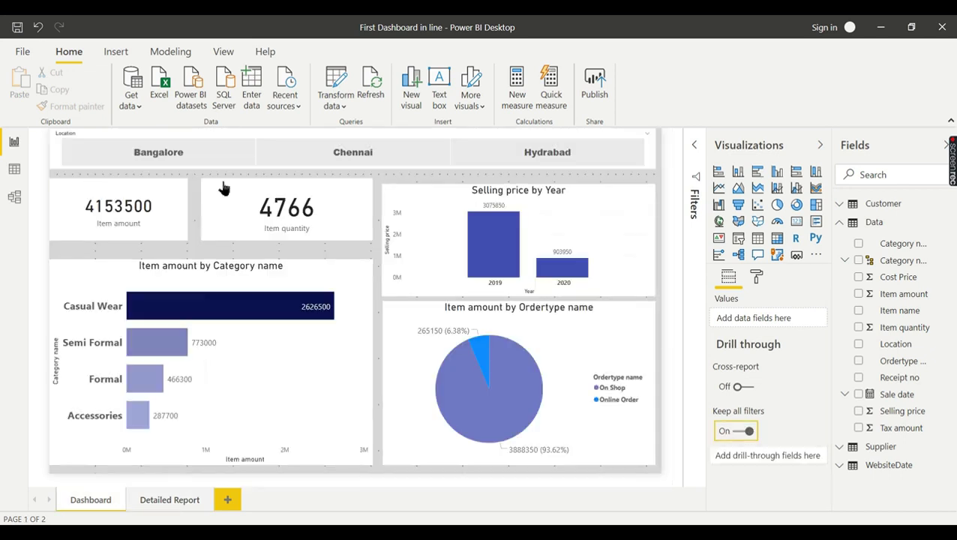
pyautogui.click(550, 271)
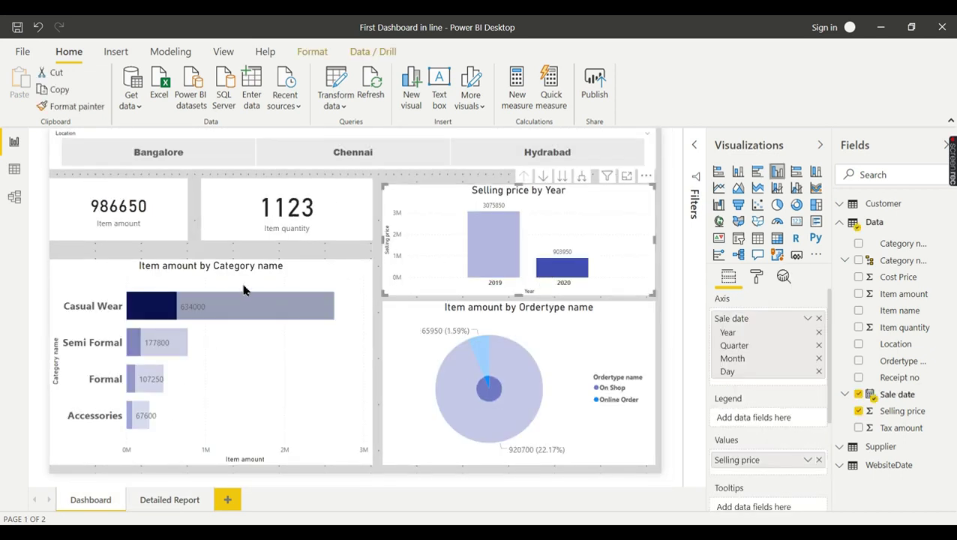
pyautogui.moveTo(185, 313)
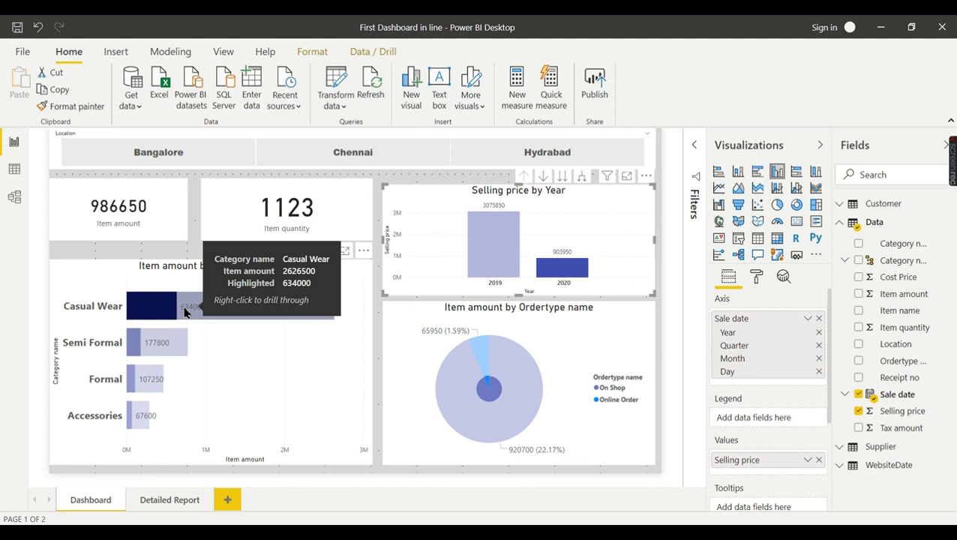
pyautogui.rightClick(185, 313)
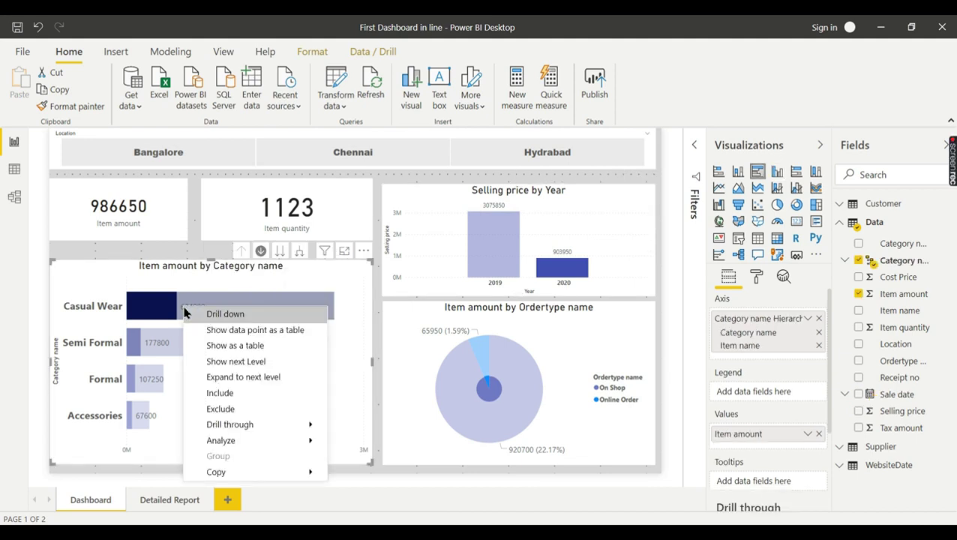
pyautogui.click(297, 242)
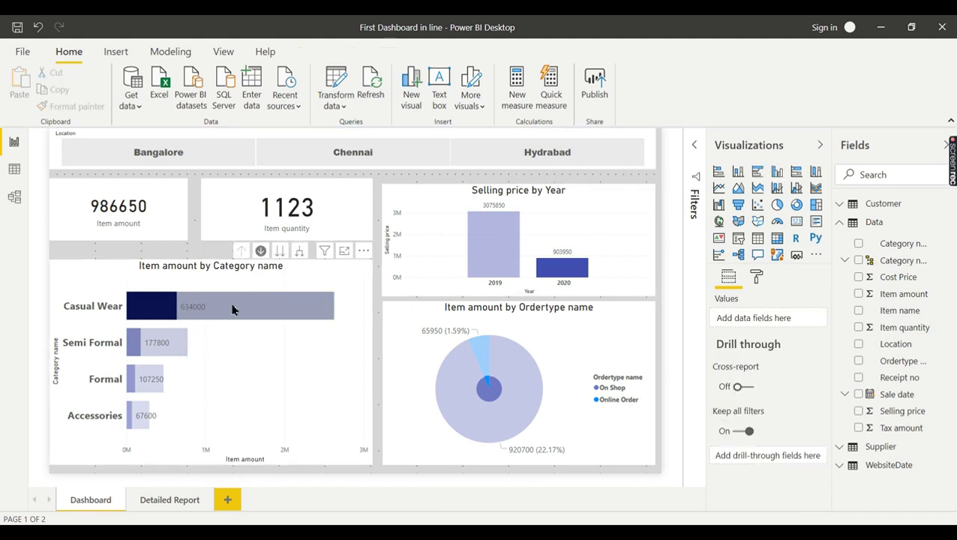
pyautogui.moveTo(229, 312)
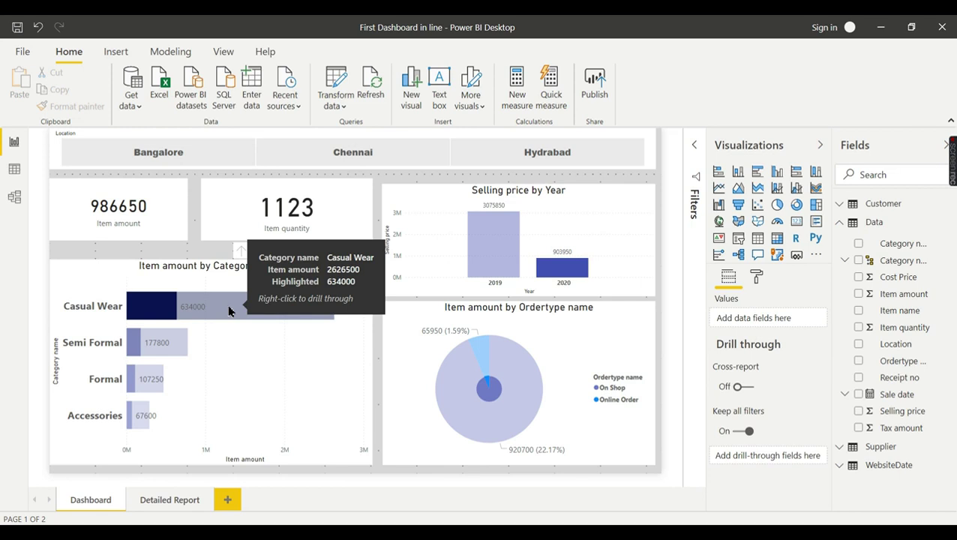
pyautogui.rightClick(229, 310)
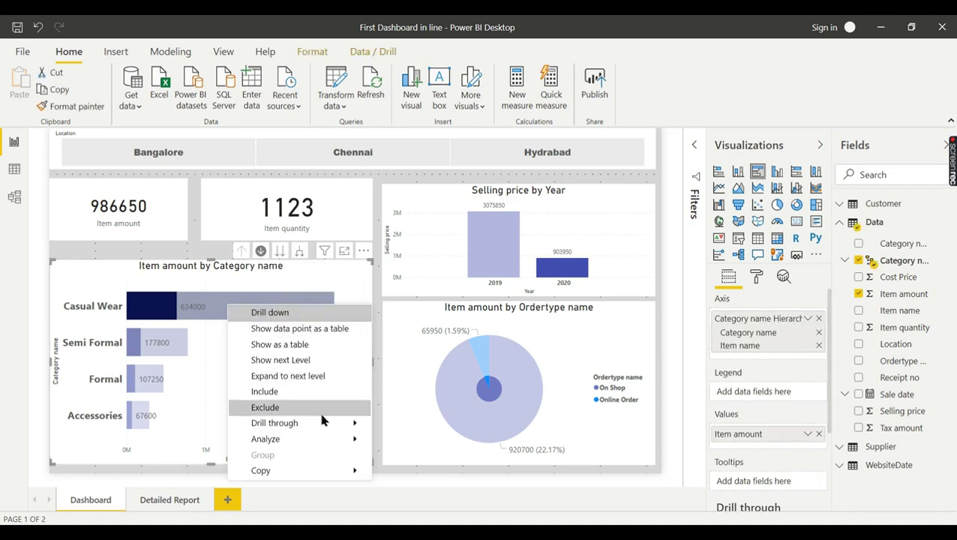
pyautogui.moveTo(335, 426)
pyautogui.click(406, 425)
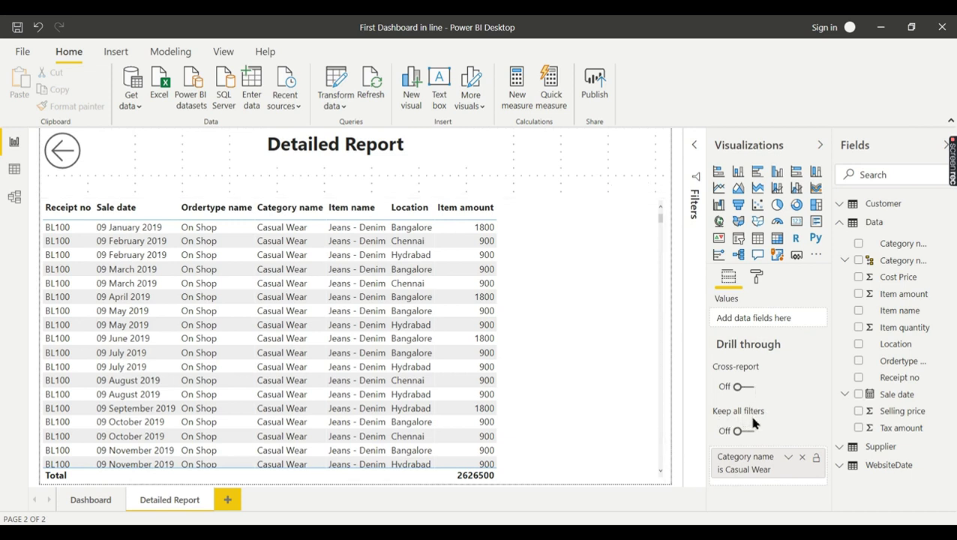
pyautogui.moveTo(756, 425)
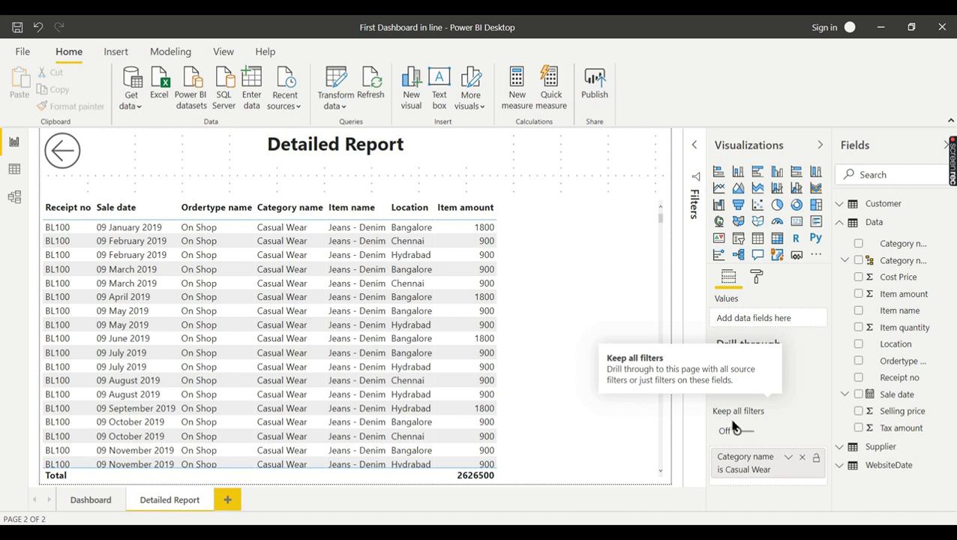
pyautogui.click(748, 433)
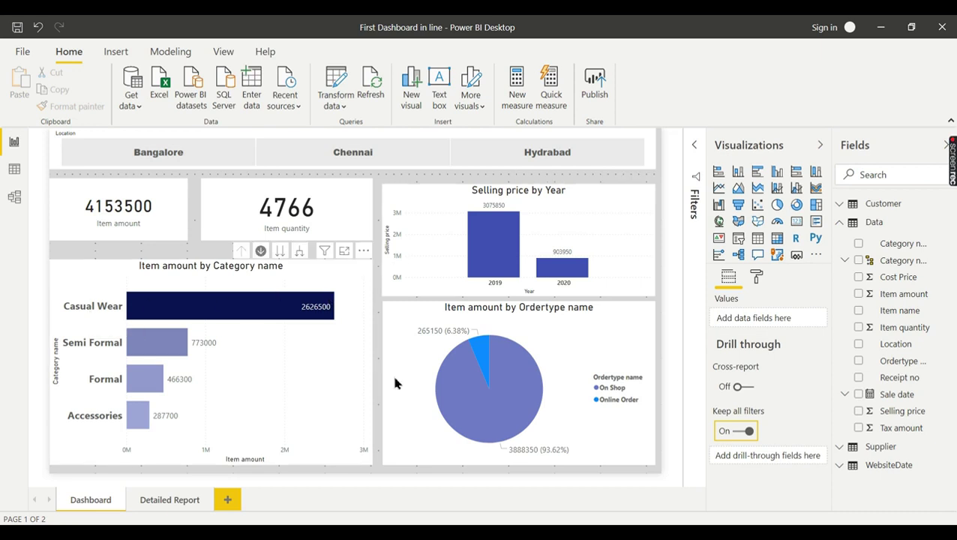
# Add Ordertype name to the Detailed Report drill-through fields so the Item amount pie supports drill-through.
pyautogui.click(406, 335)
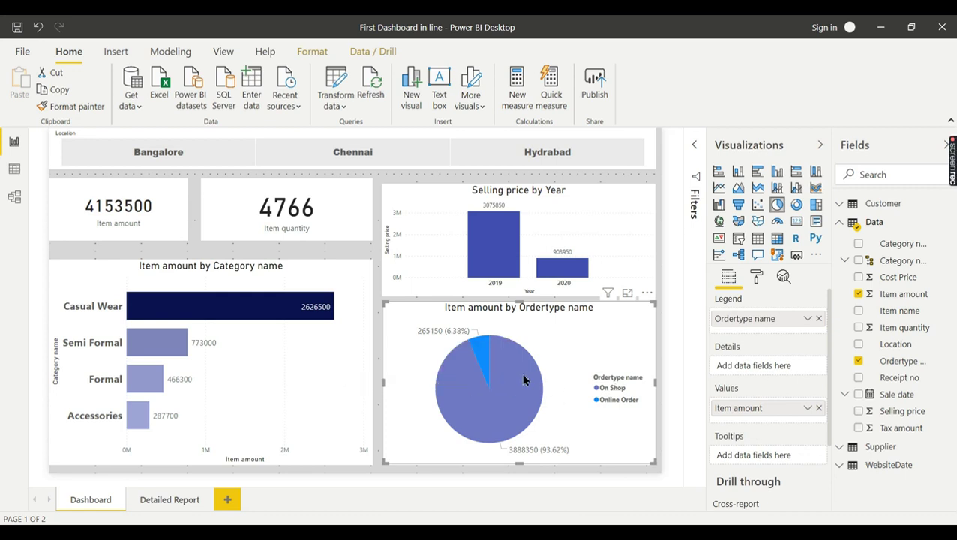
pyautogui.moveTo(522, 379)
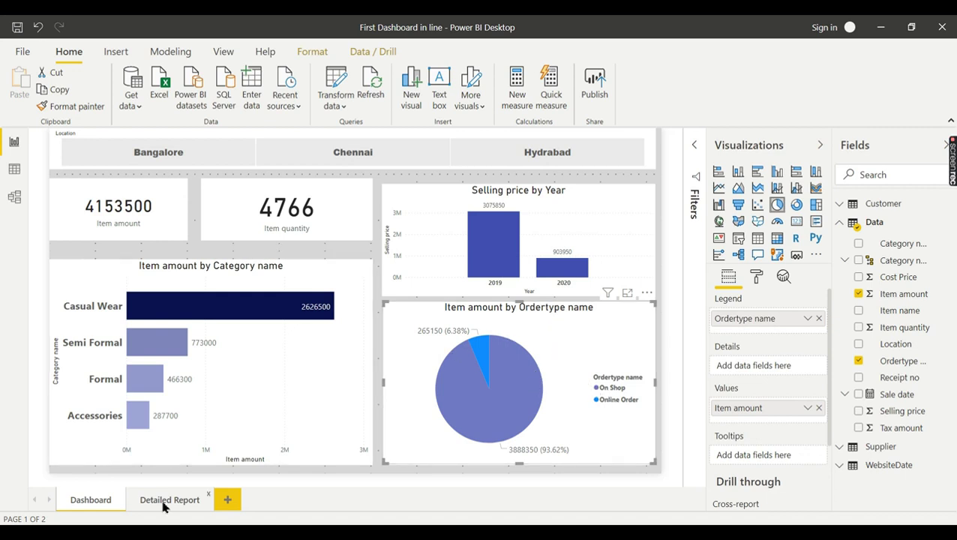
pyautogui.click(163, 504)
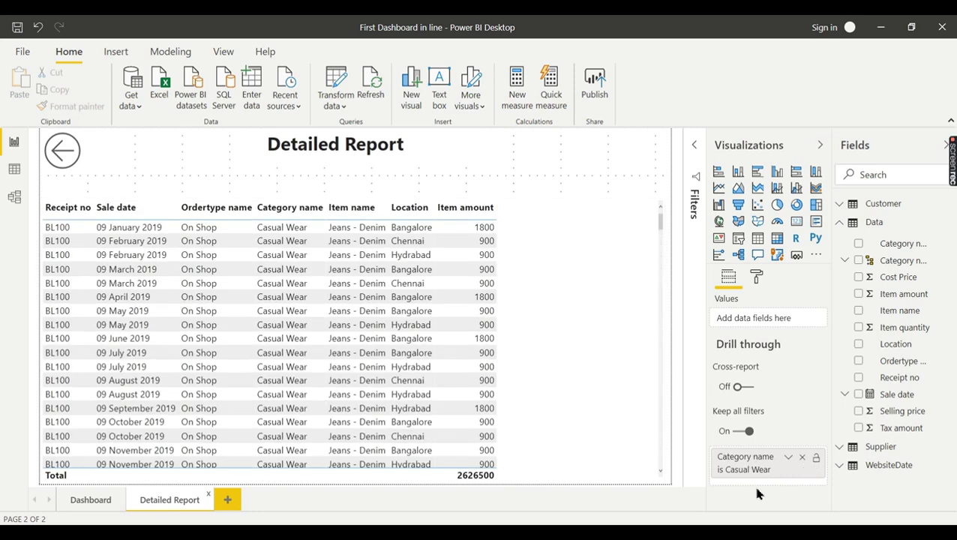
pyautogui.moveTo(913, 369); pyautogui.dragTo(786, 486)
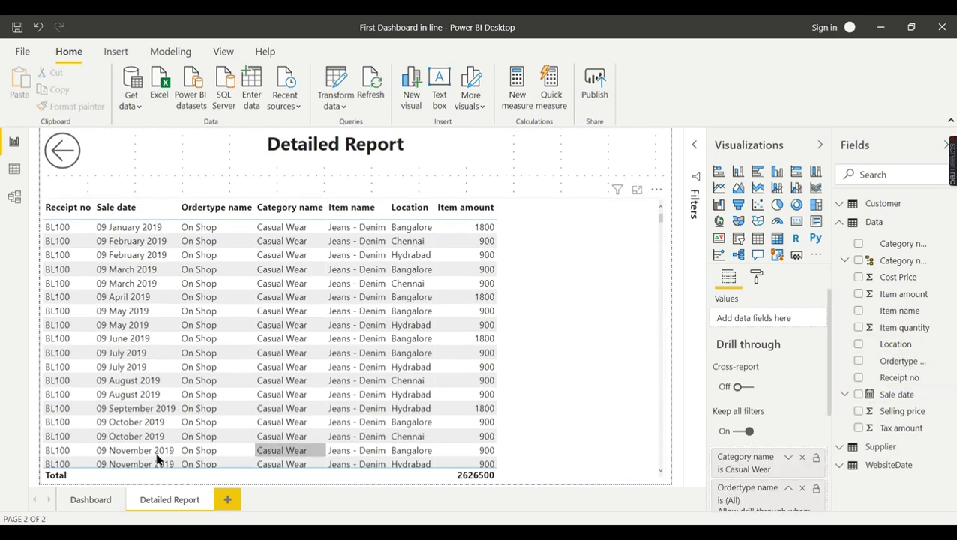
pyautogui.click(72, 500)
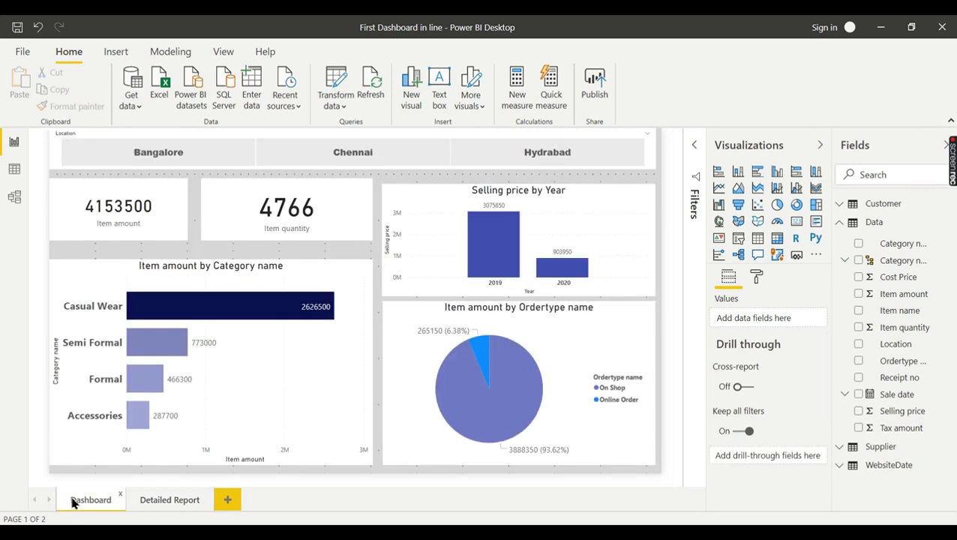
# Drill through the On Shop pie slice to the Detailed Report (total 3888350), then return to the Dashboard.
pyautogui.rightClick(502, 368)
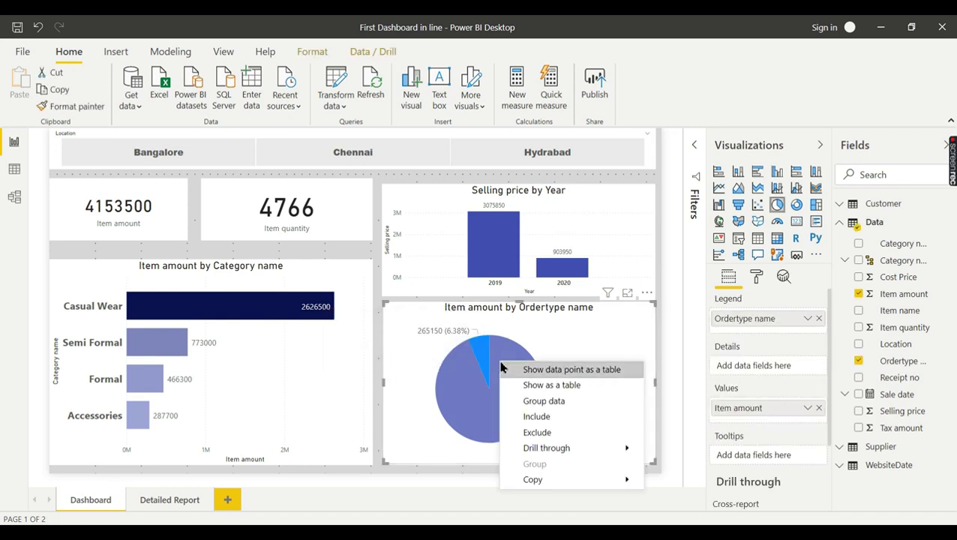
pyautogui.moveTo(571, 450)
pyautogui.click(675, 452)
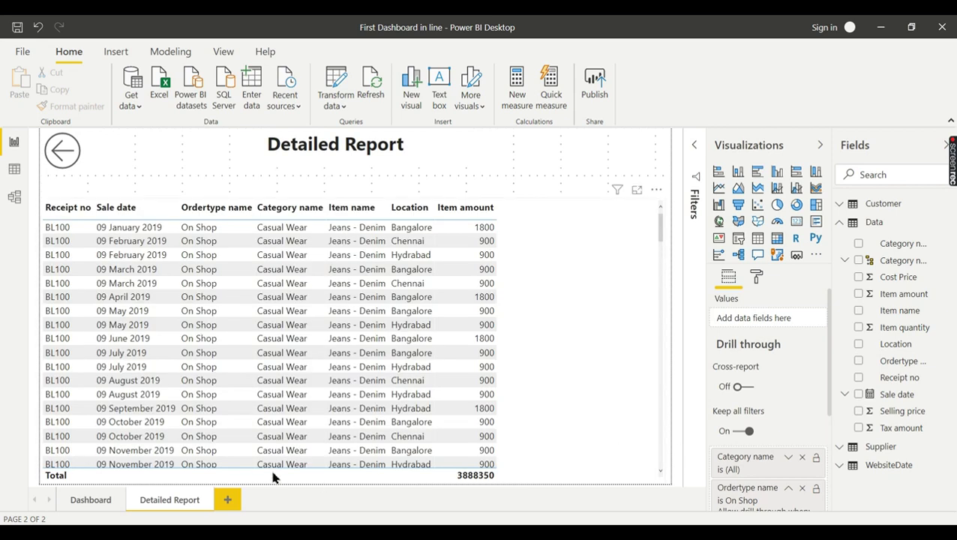
pyautogui.click(75, 503)
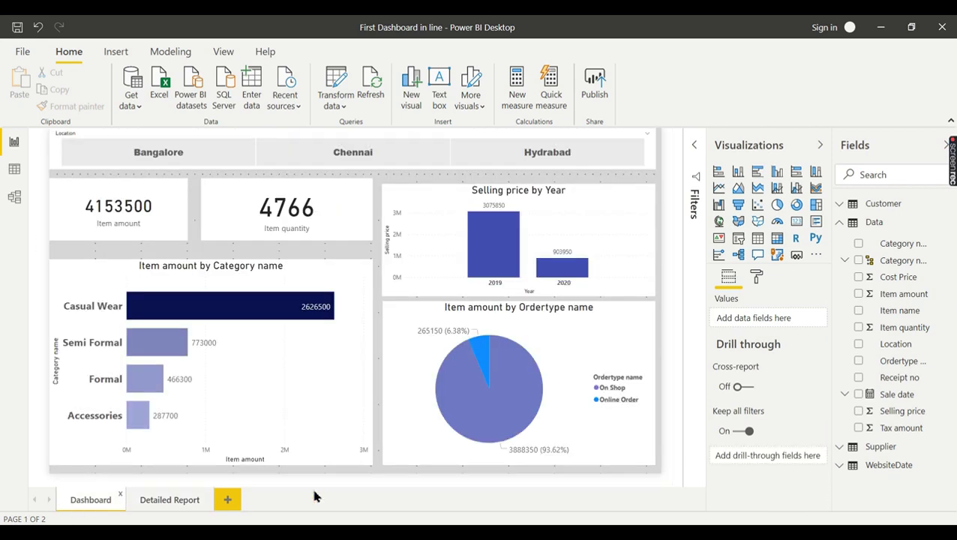